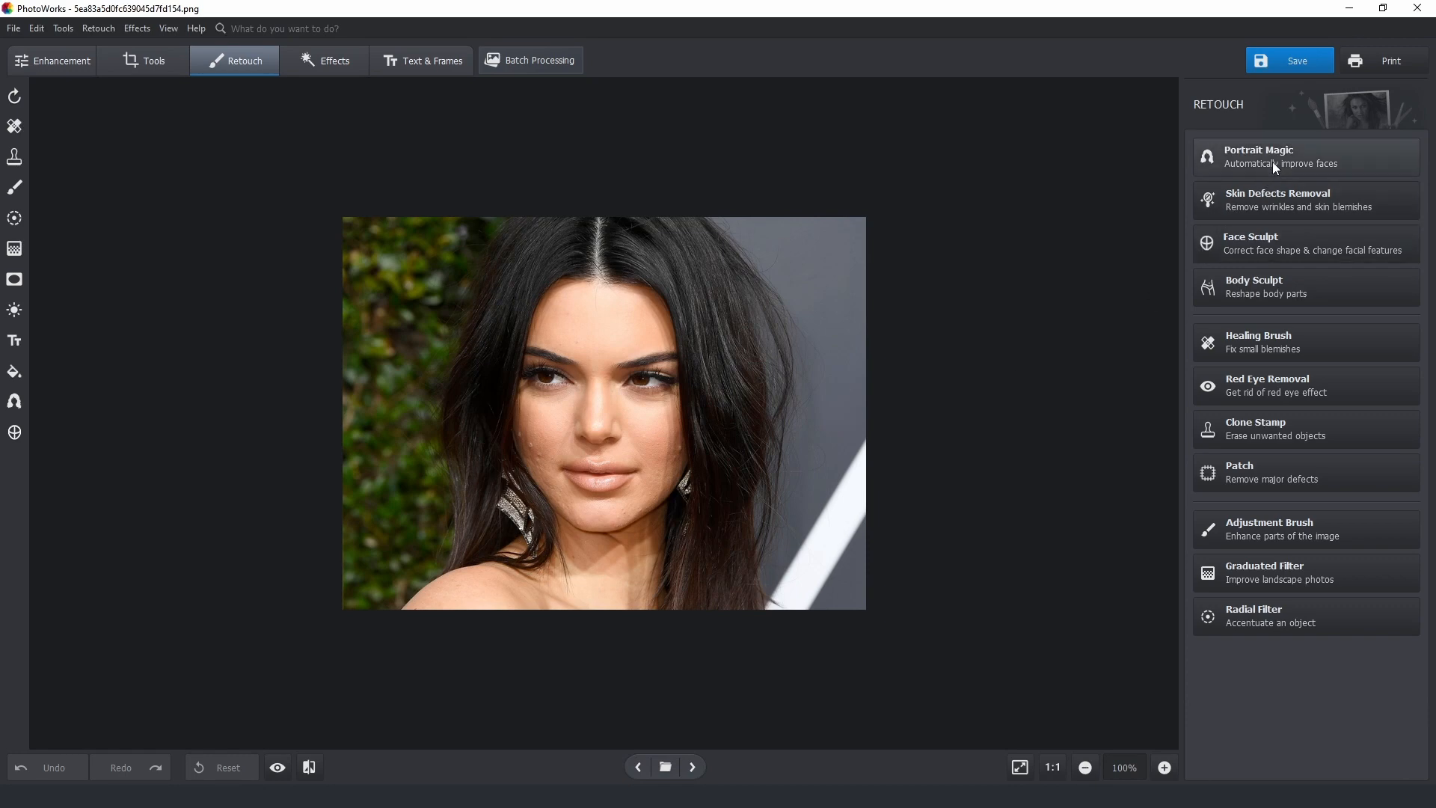
# Step: Choose the Smooth skin style in Portrait Magic at reduced effect strength, after trying the Clear eyes and Bright lips styles
pyautogui.click(1272, 161)
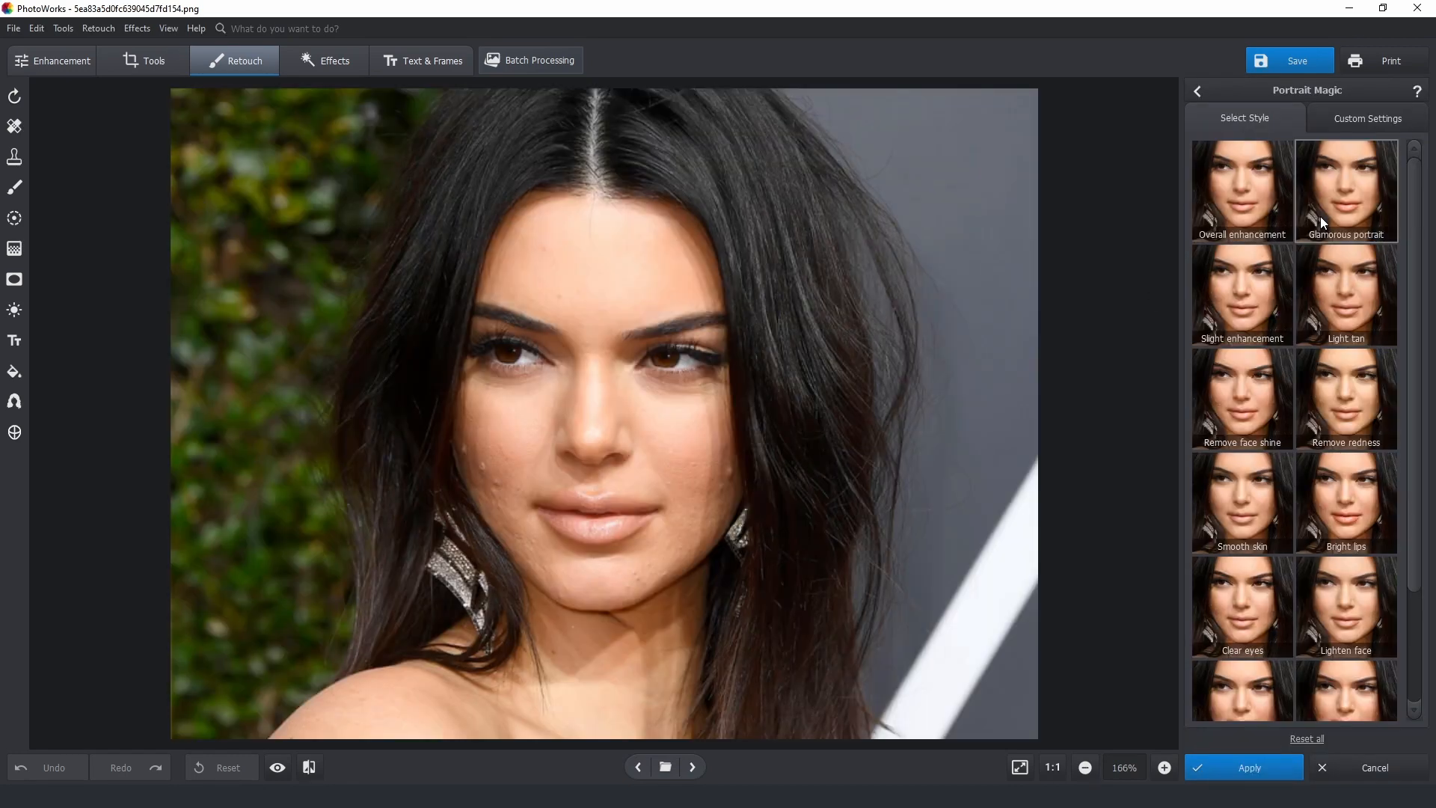
pyautogui.scroll(-3, 1339, 357)
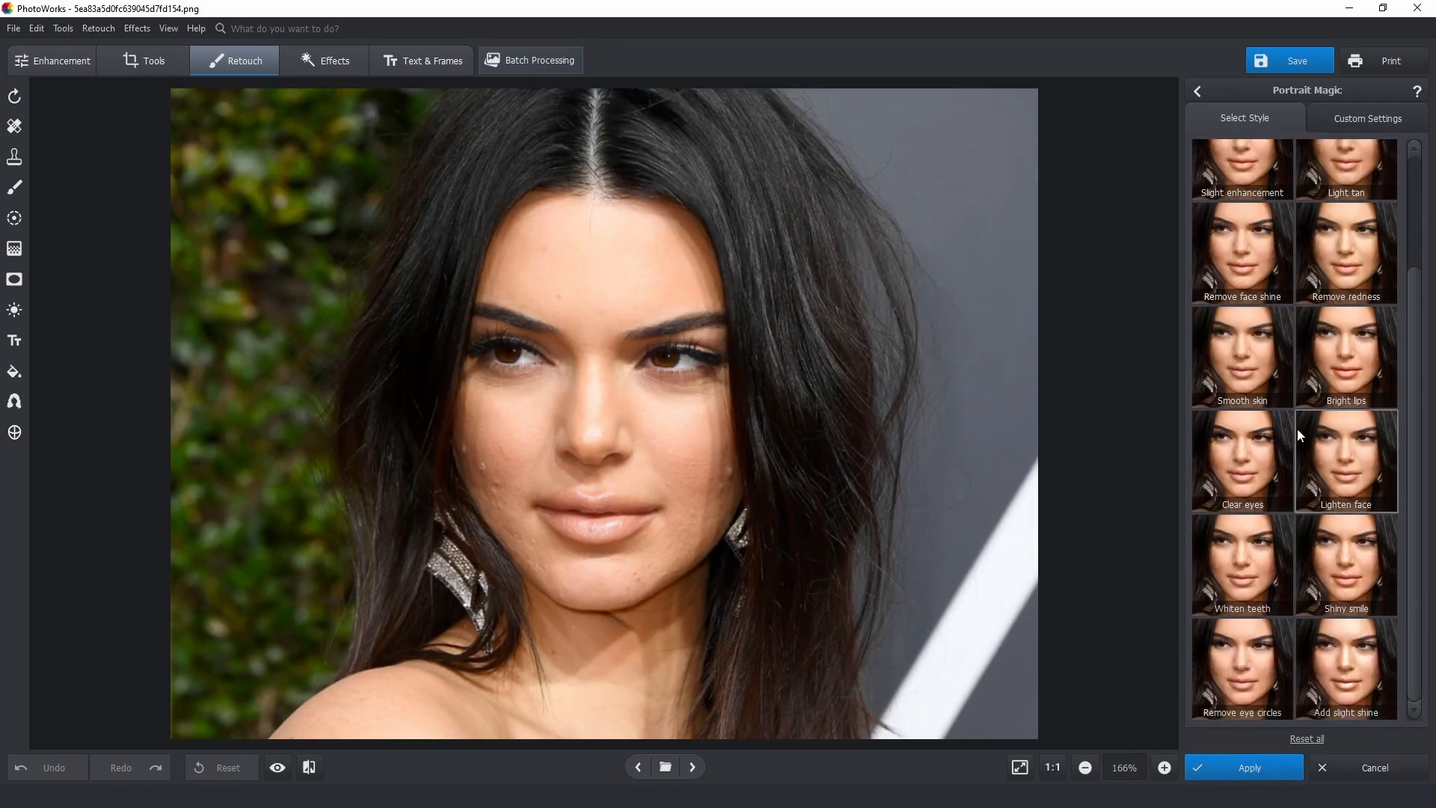
pyautogui.click(1249, 482)
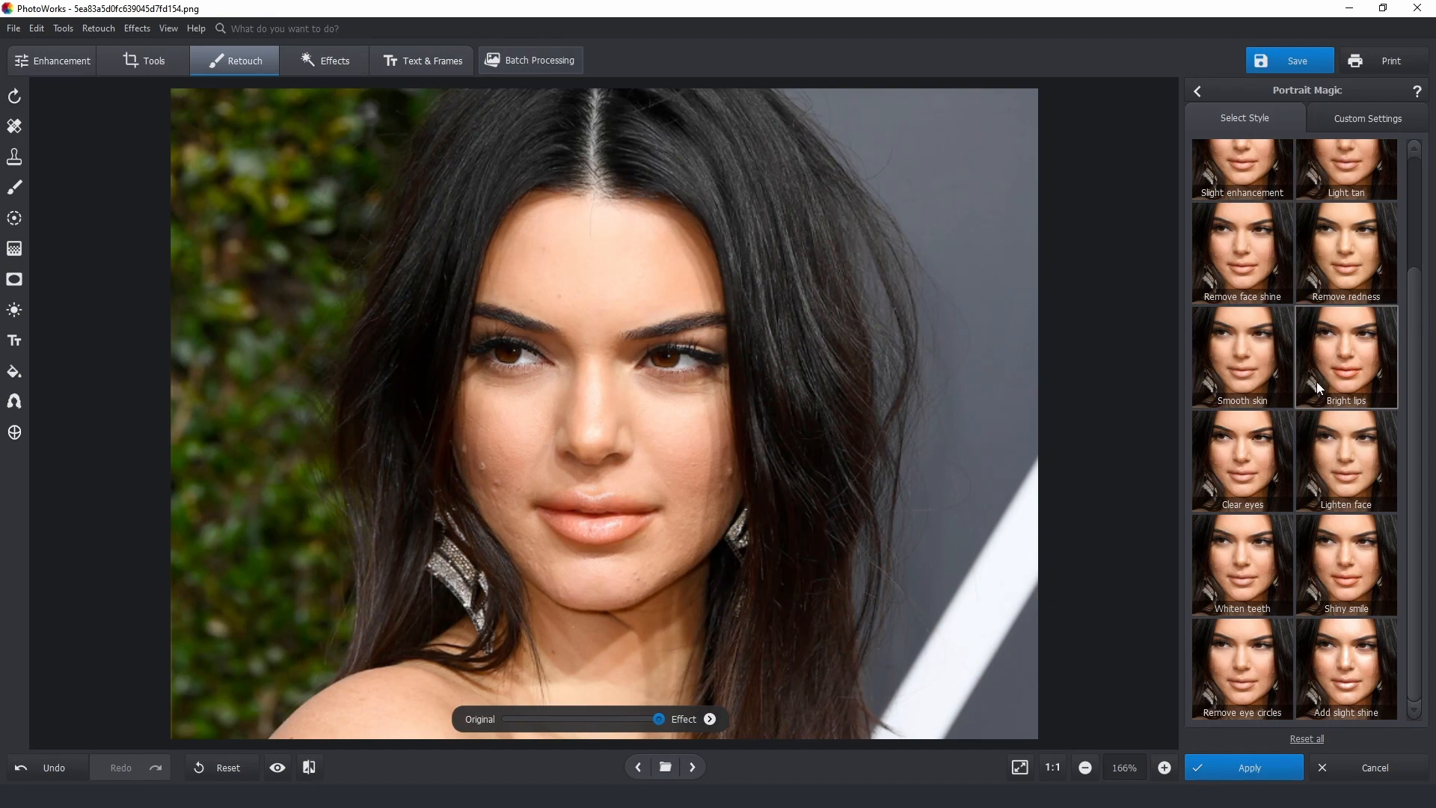
pyautogui.scroll(3, 1313, 387)
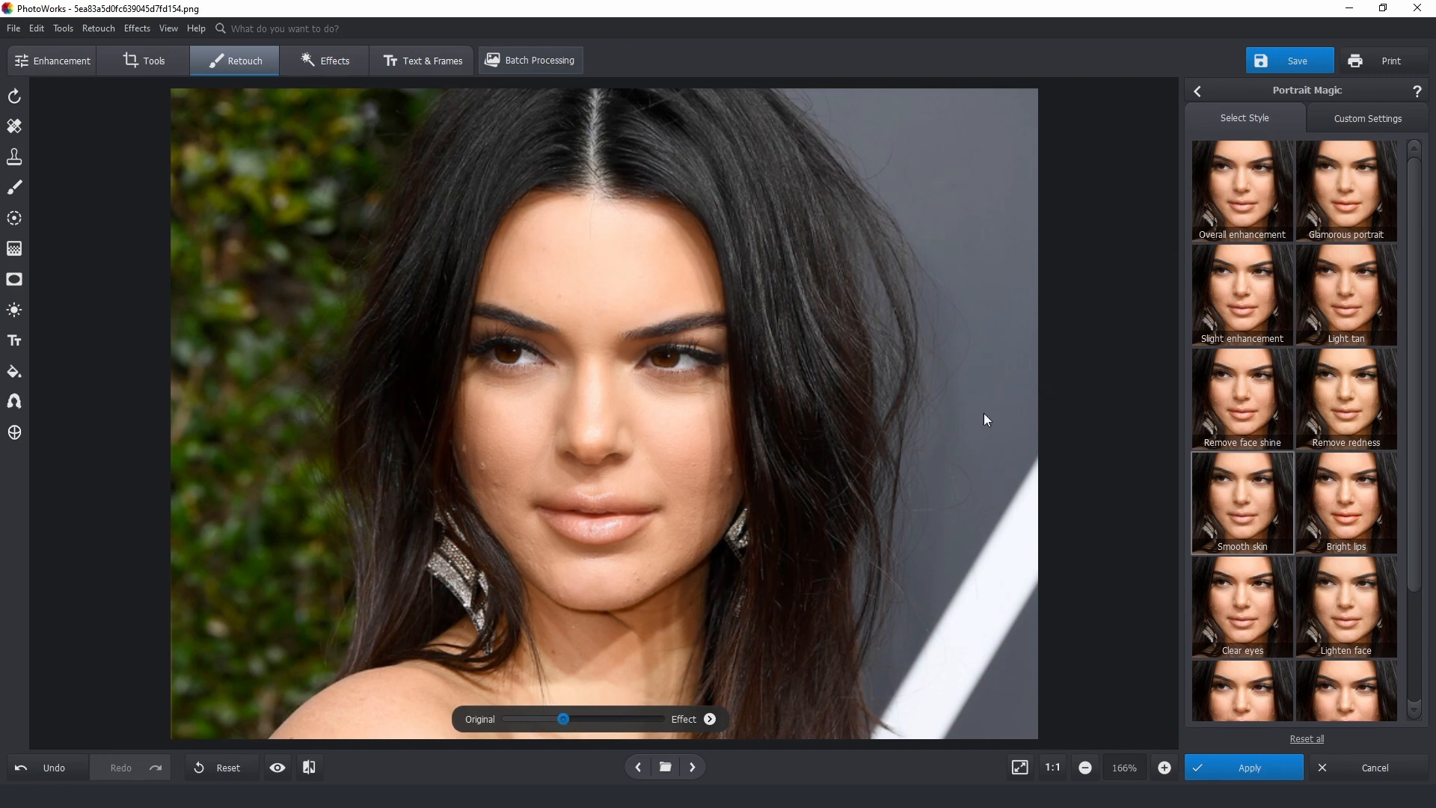
# Step: Set the skin redness to 24 and adjust the skin glare in the Portrait Magic custom settings, and apply them
pyautogui.click(1370, 114)
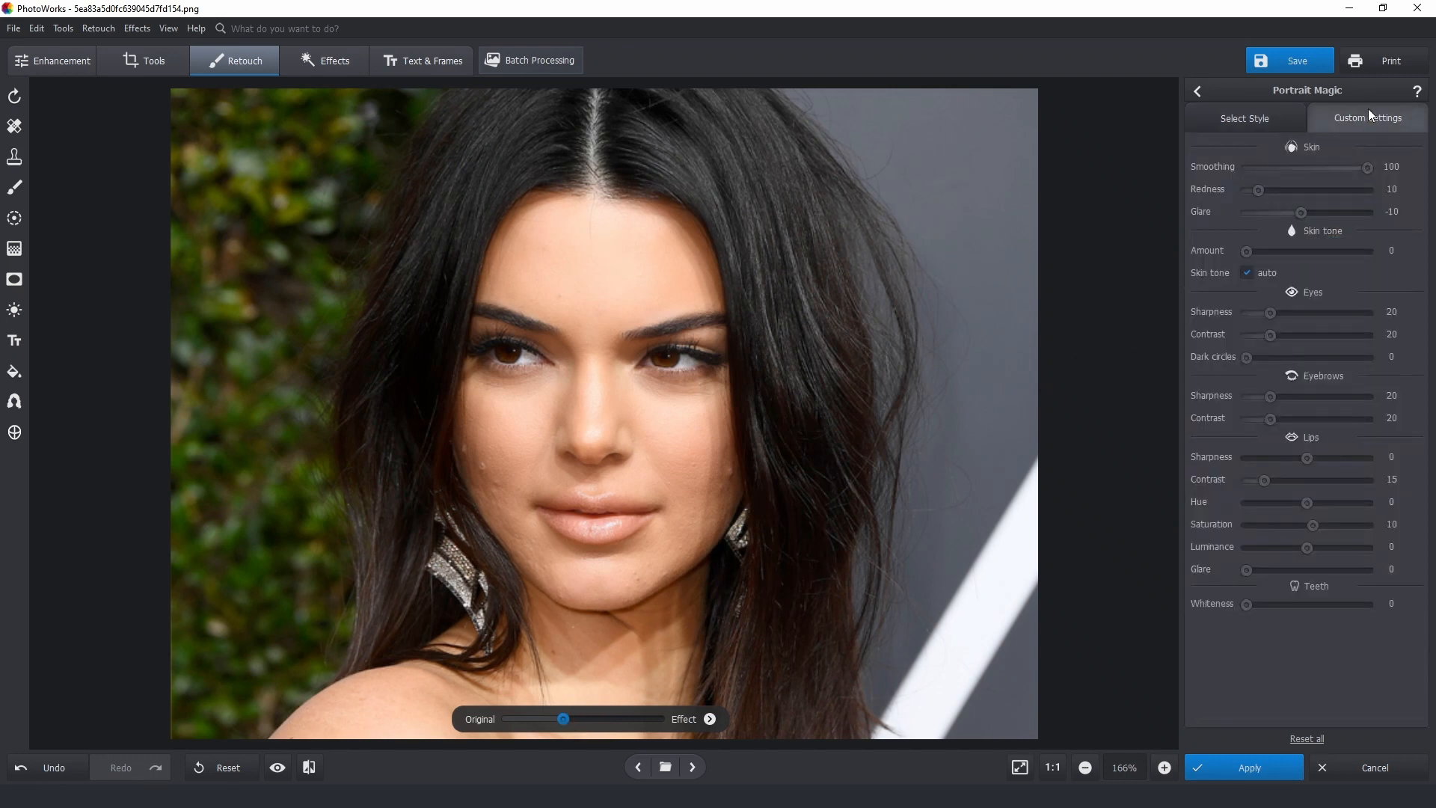
pyautogui.moveTo(1258, 192); pyautogui.dragTo(1296, 191)
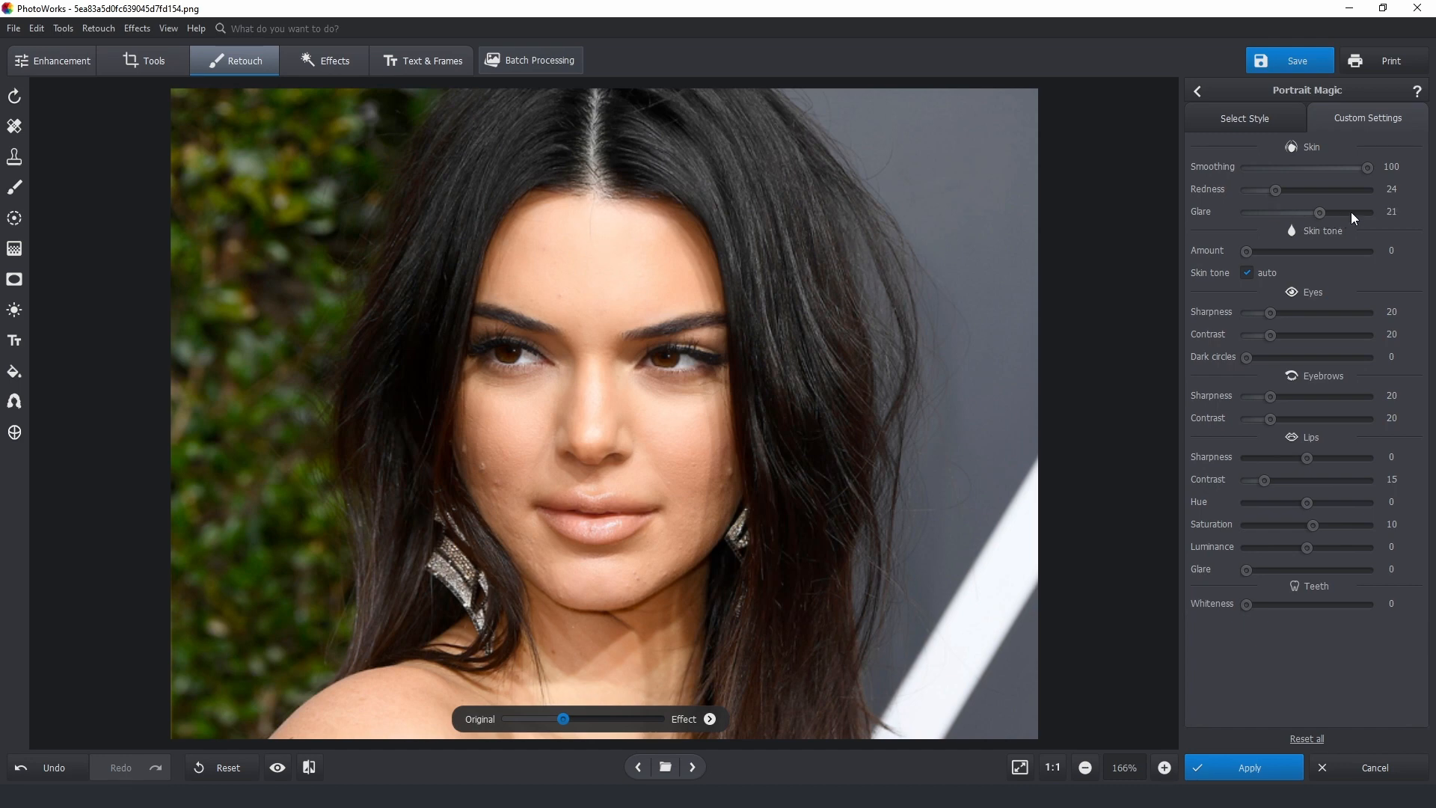
pyautogui.moveTo(1310, 214); pyautogui.dragTo(1298, 215)
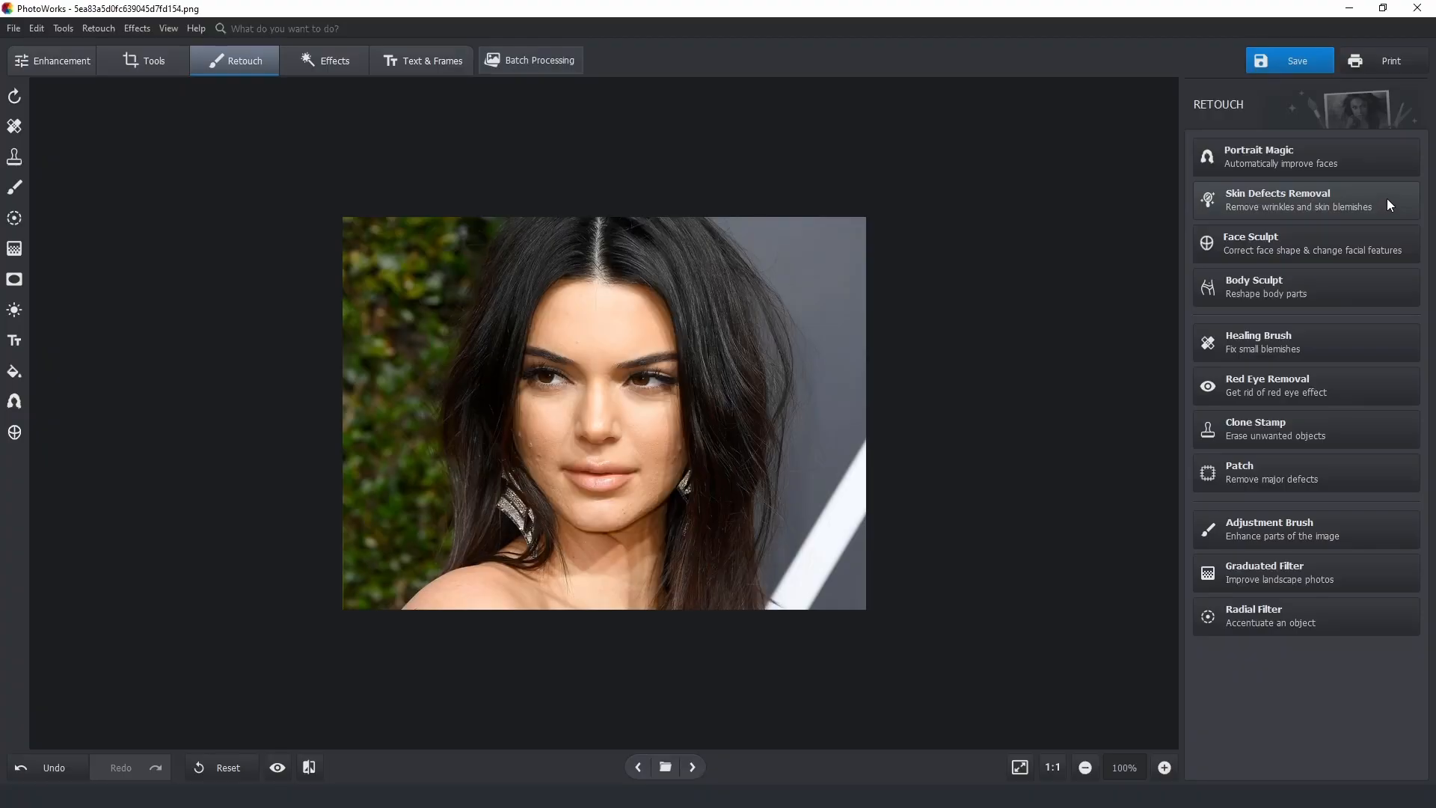
# Step: Apply Skin Defects Removal to the portrait with the amount raised to about mid-range
pyautogui.click(1386, 199)
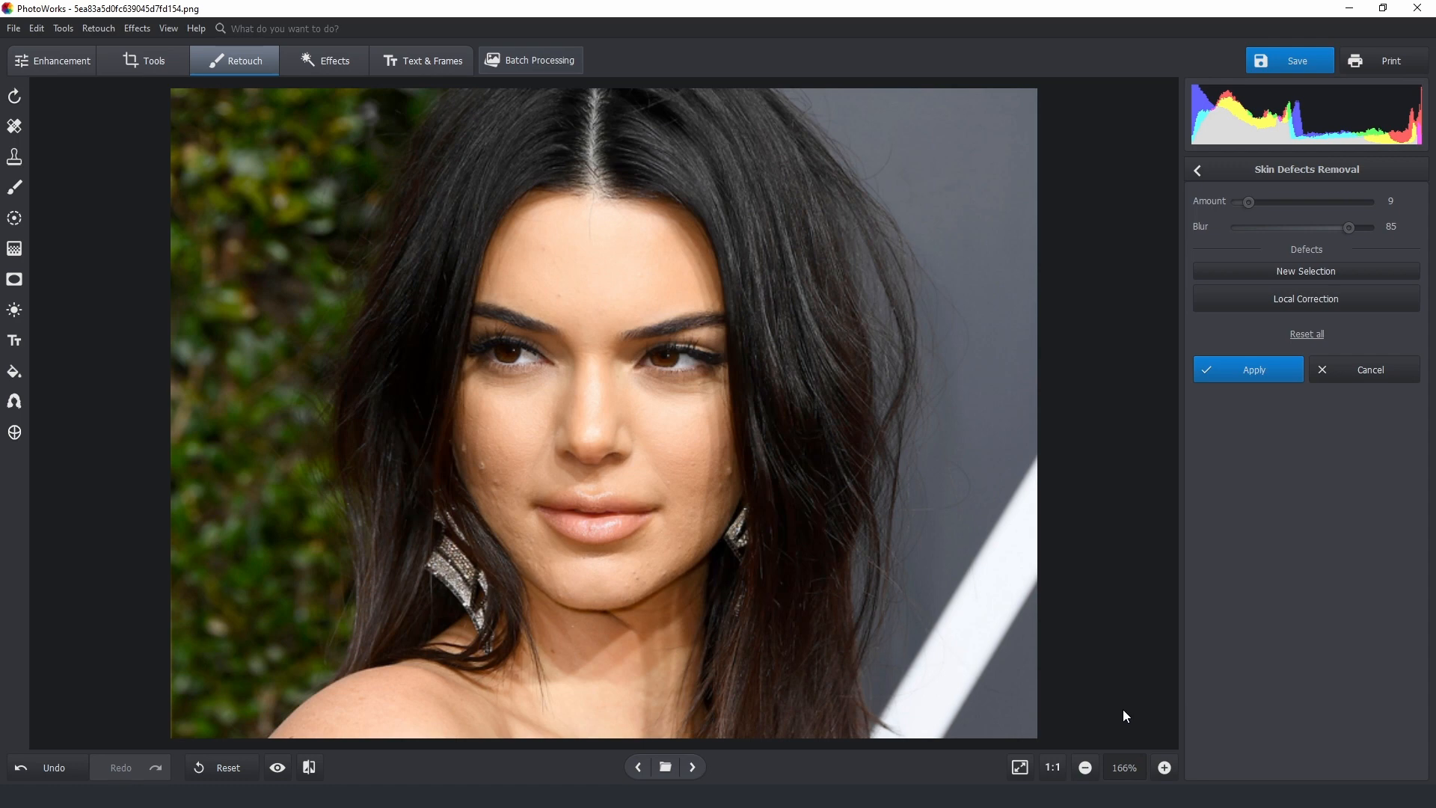
pyautogui.moveTo(1248, 202); pyautogui.dragTo(1304, 201)
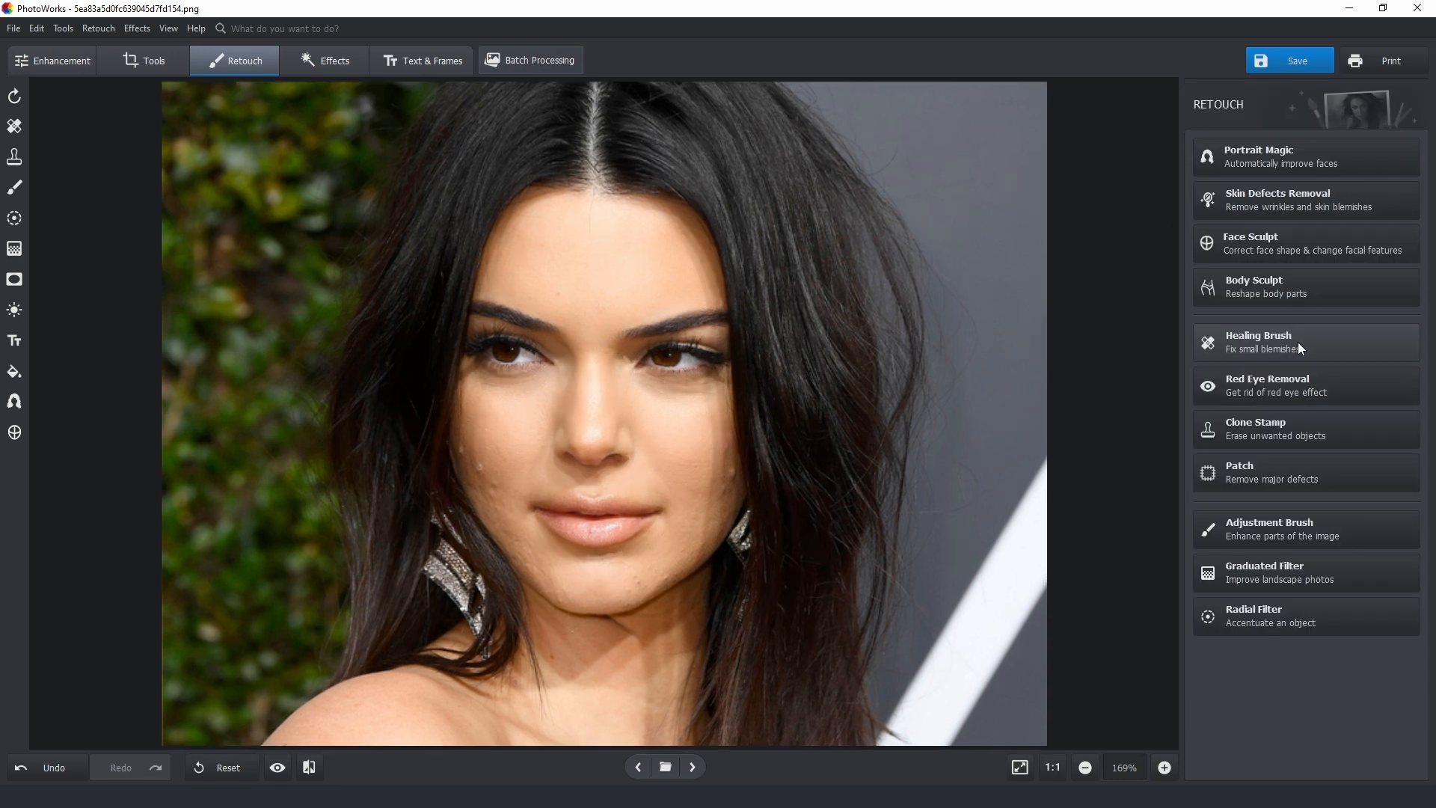
# Step: Heal the blemishes on the cheeks and forehead with the Healing Brush at size 5 and feather 50
pyautogui.click(1298, 345)
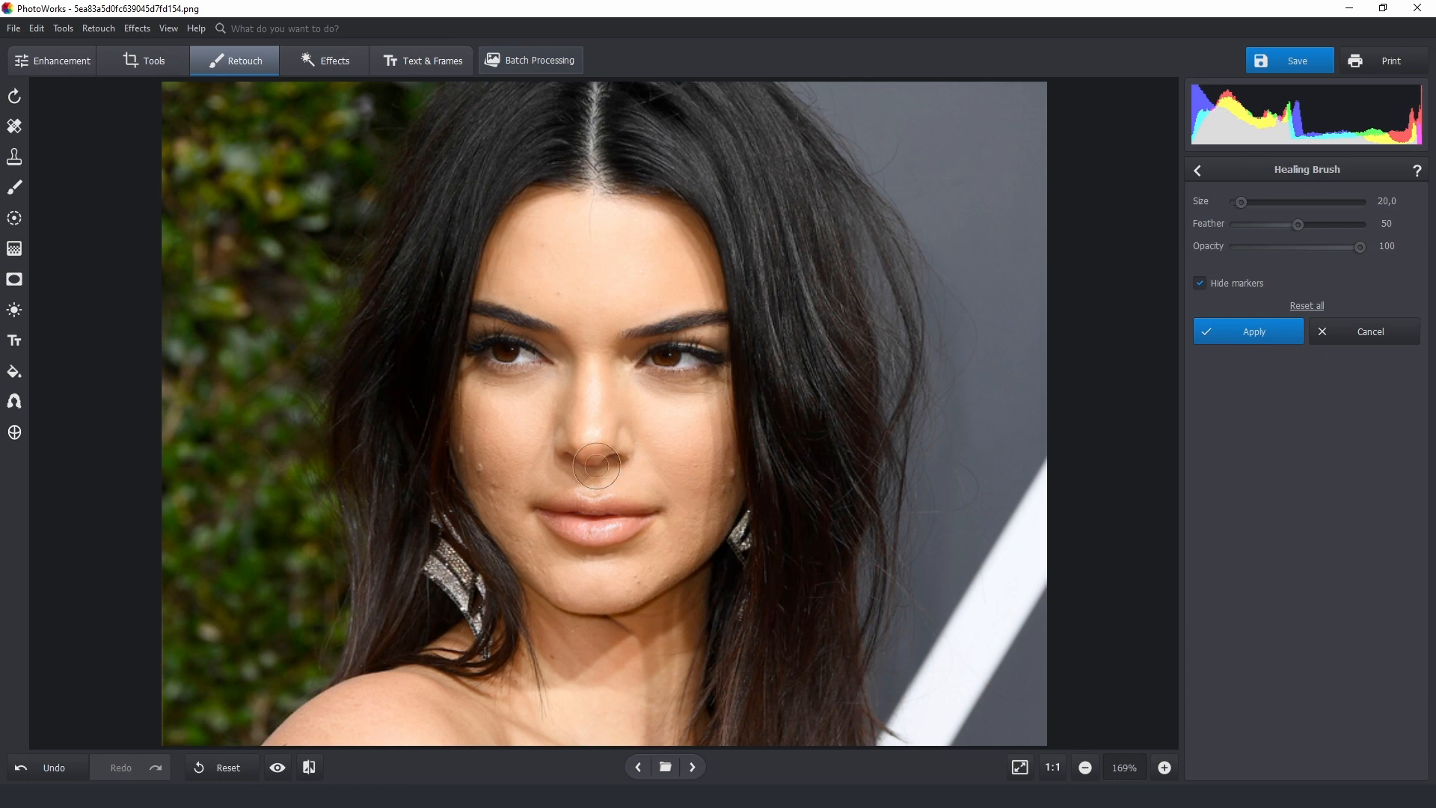
pyautogui.scroll(-15, 467, 473)
pyautogui.moveTo(480, 465); pyautogui.dragTo(497, 491)
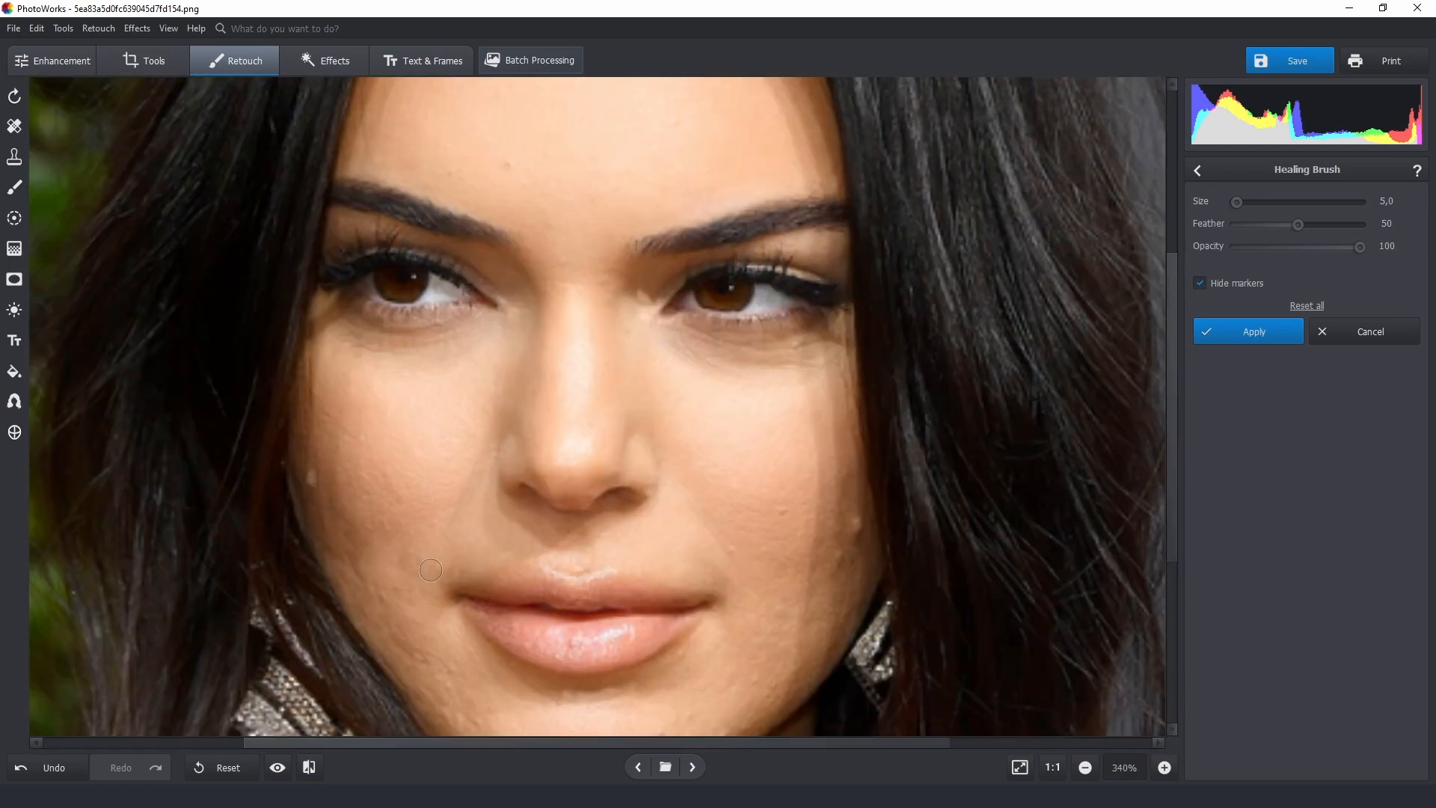
pyautogui.moveTo(404, 559); pyautogui.dragTo(424, 576)
pyautogui.click(854, 520)
pyautogui.click(852, 574)
pyautogui.click(451, 169)
pyautogui.click(570, 276)
pyautogui.moveTo(420, 400); pyautogui.dragTo(431, 418)
pyautogui.moveTo(432, 418); pyautogui.dragTo(437, 425)
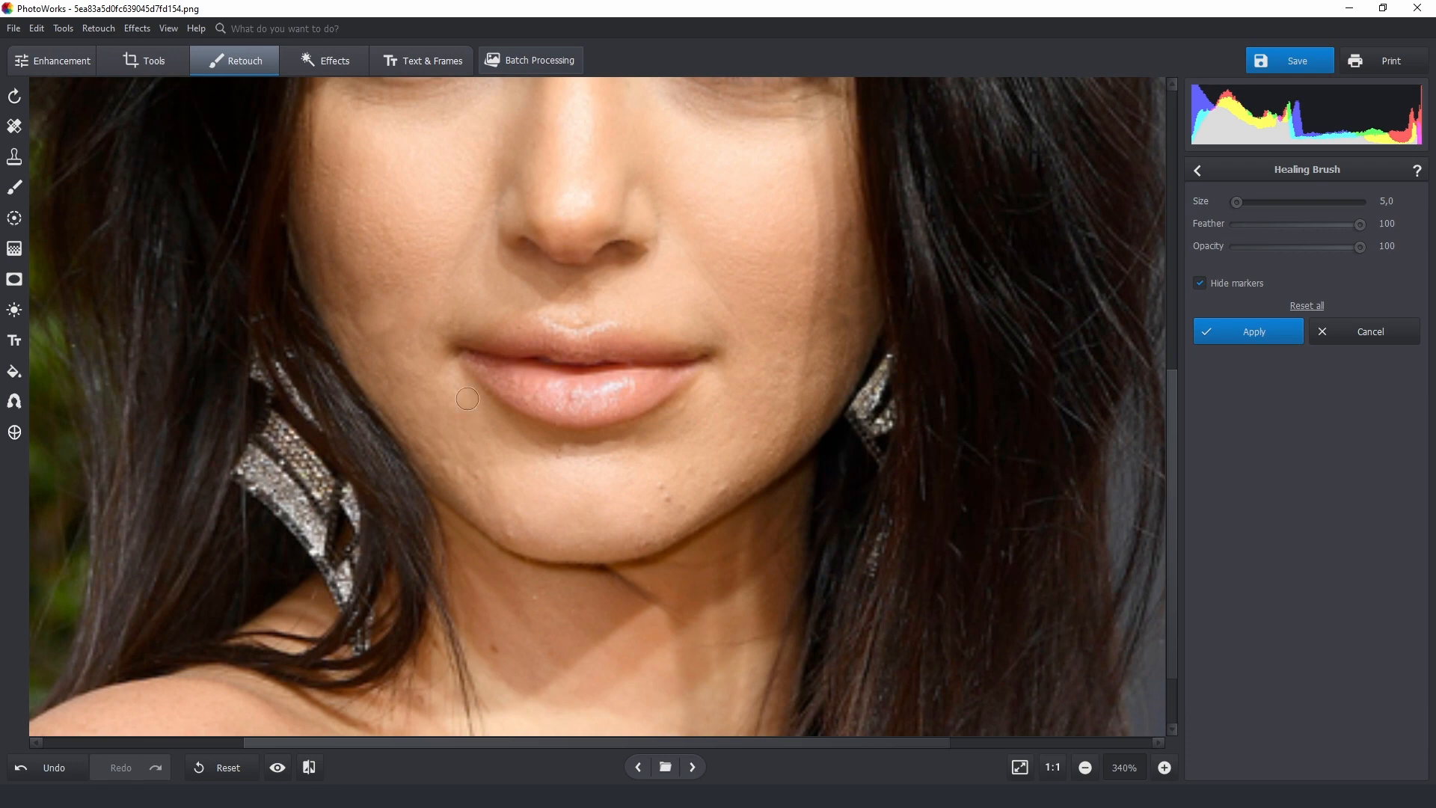
# Step: Heal the blemishes on the lower cheeks and chin with the small Healing Brush, undoing the last unwanted stroke
pyautogui.click(364, 251)
pyautogui.click(382, 316)
pyautogui.click(419, 343)
pyautogui.click(851, 296)
pyautogui.click(743, 492)
pyautogui.hotkey('ctrl', 'z')
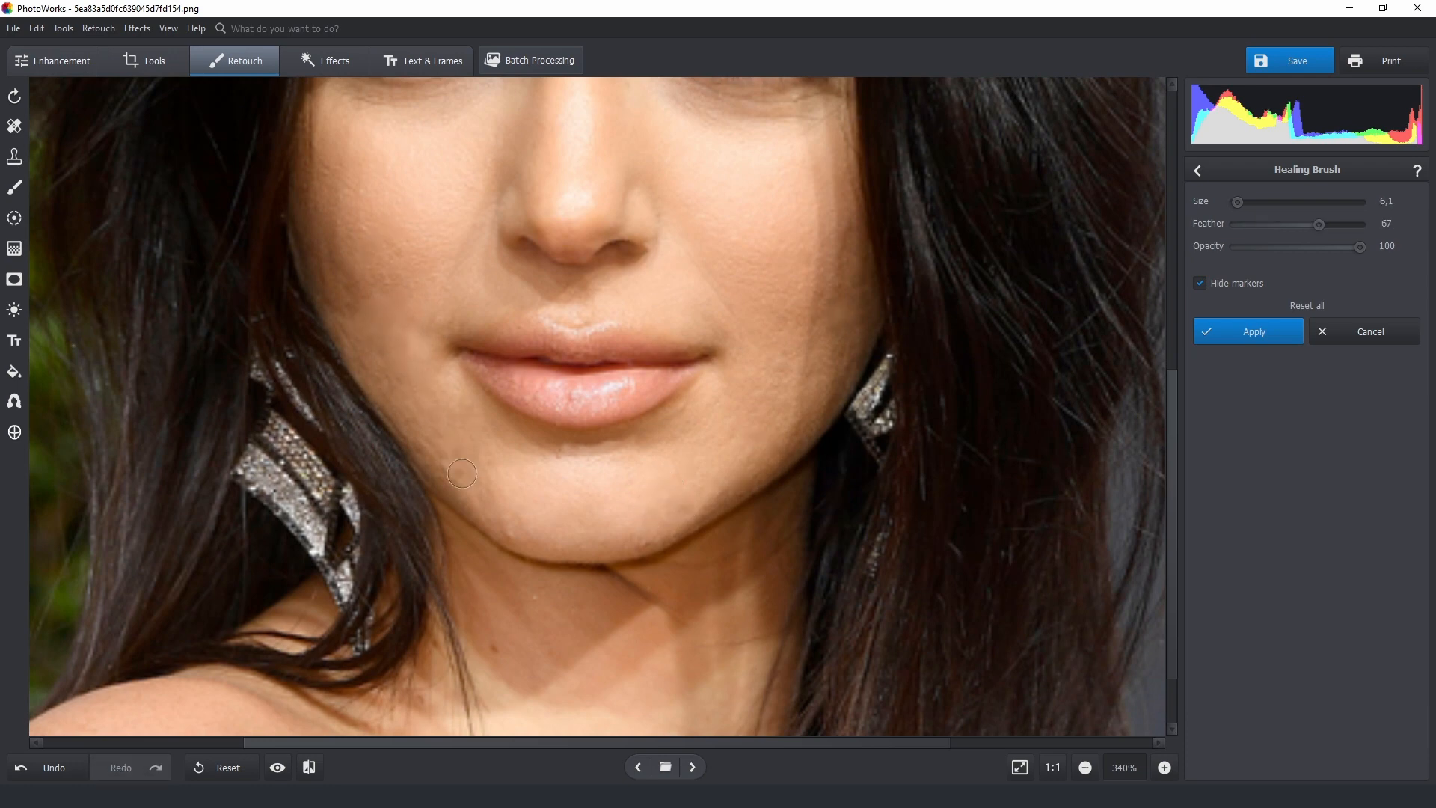
# Step: Heal the remaining spots on the face and apply the Healing Brush edits after a before-and-after comparison
pyautogui.click(1019, 767)
pyautogui.click(588, 342)
pyautogui.click(522, 551)
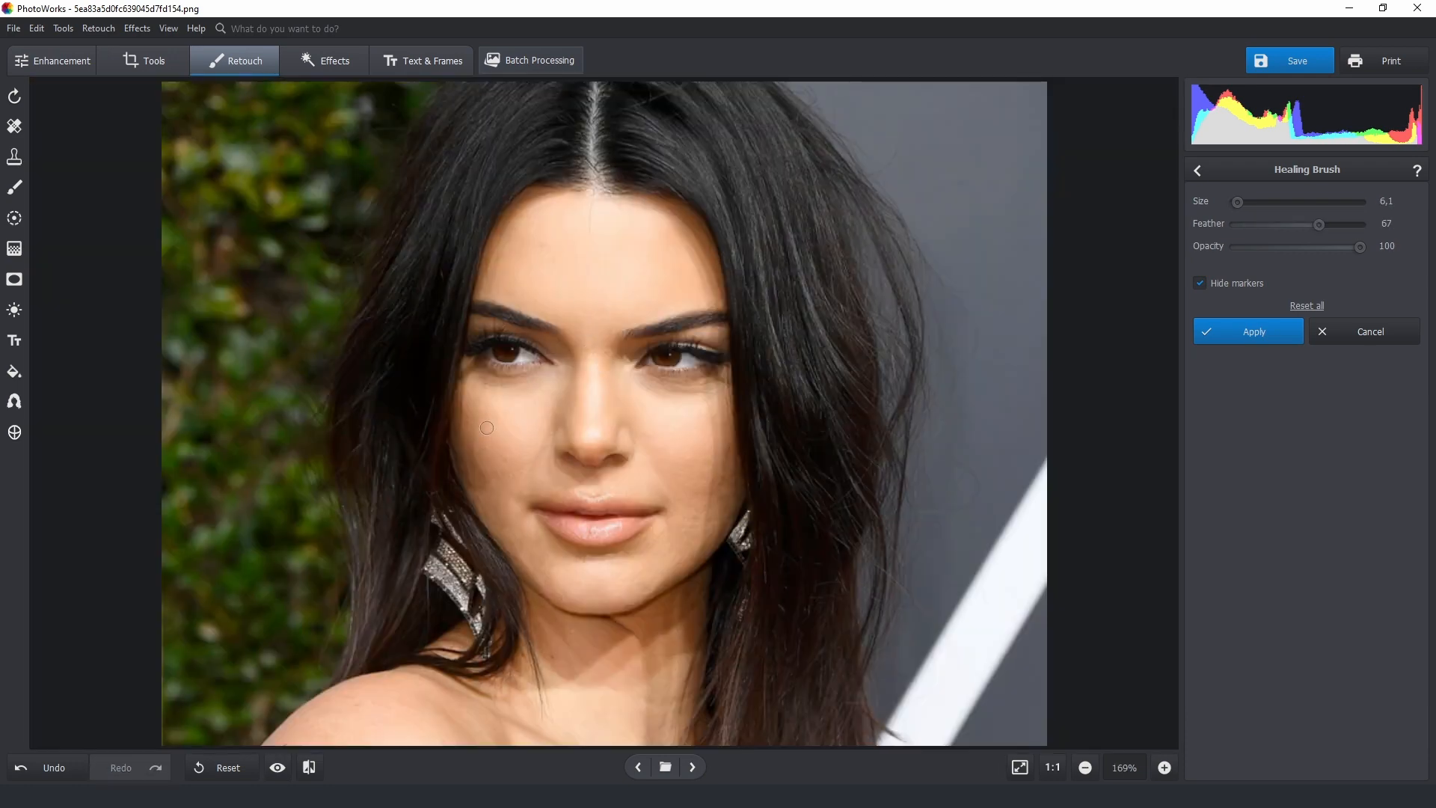
pyautogui.click(309, 767)
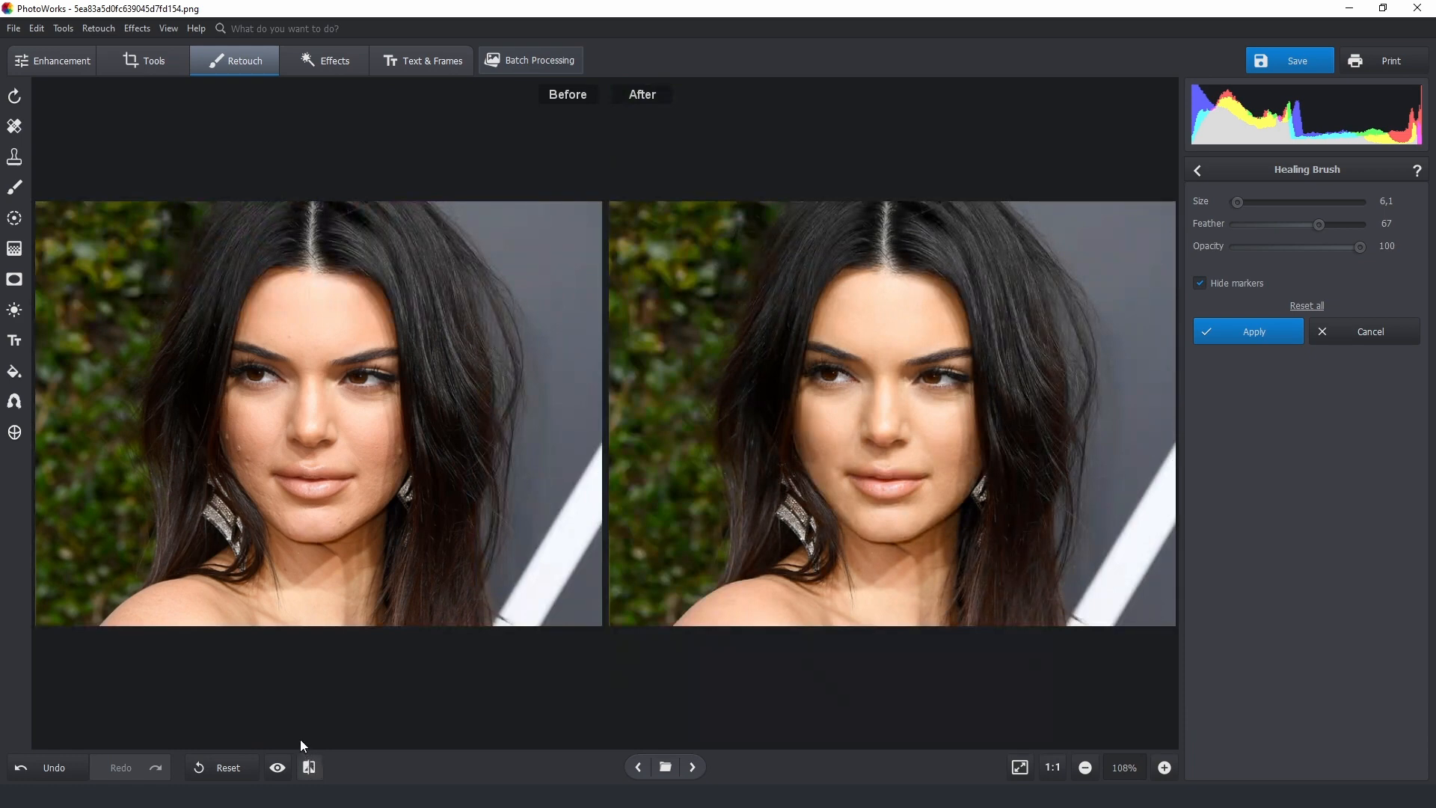
pyautogui.click(1240, 330)
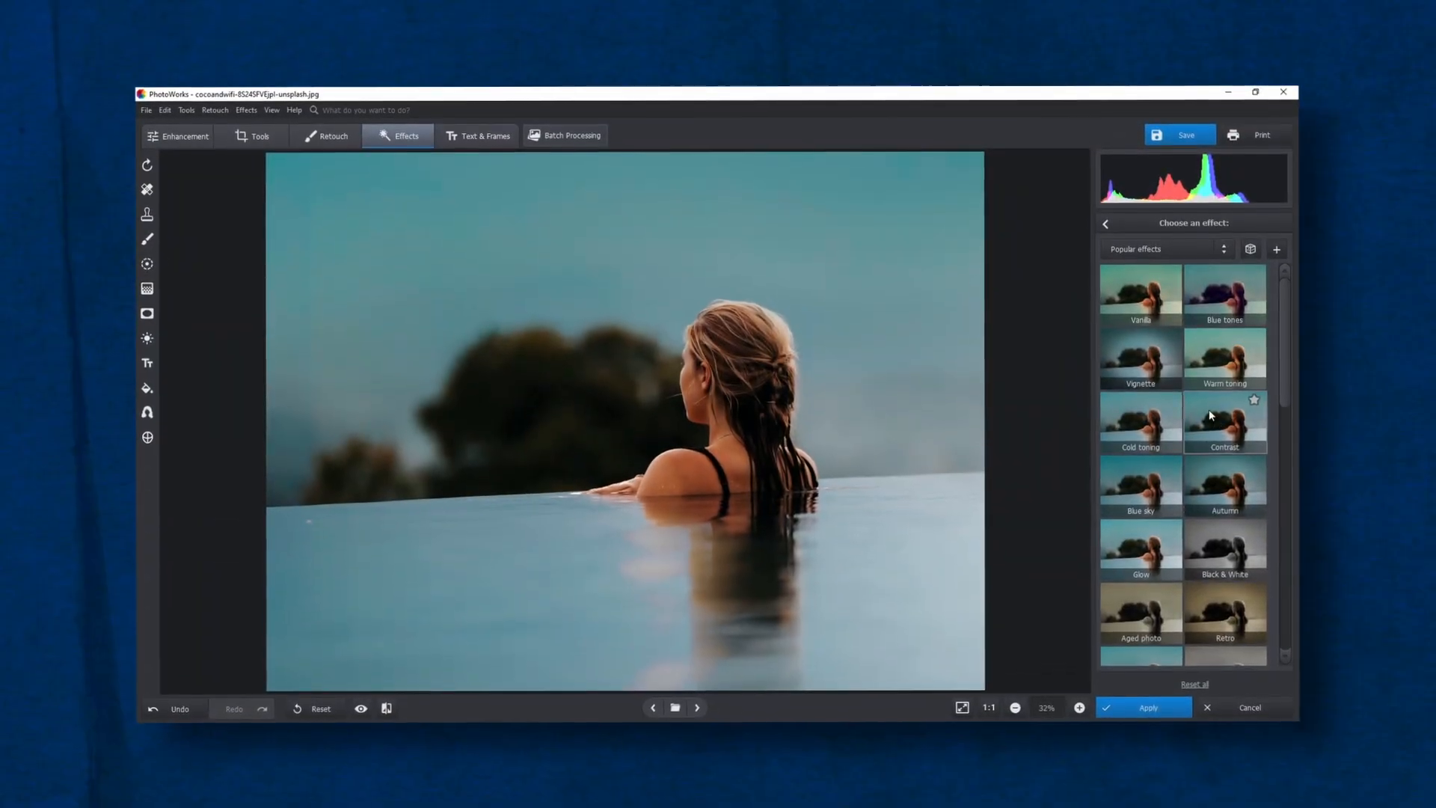
# Step: Select the Blue sky effect from the popular effects for the photo of the woman in the pool
pyautogui.click(1141, 486)
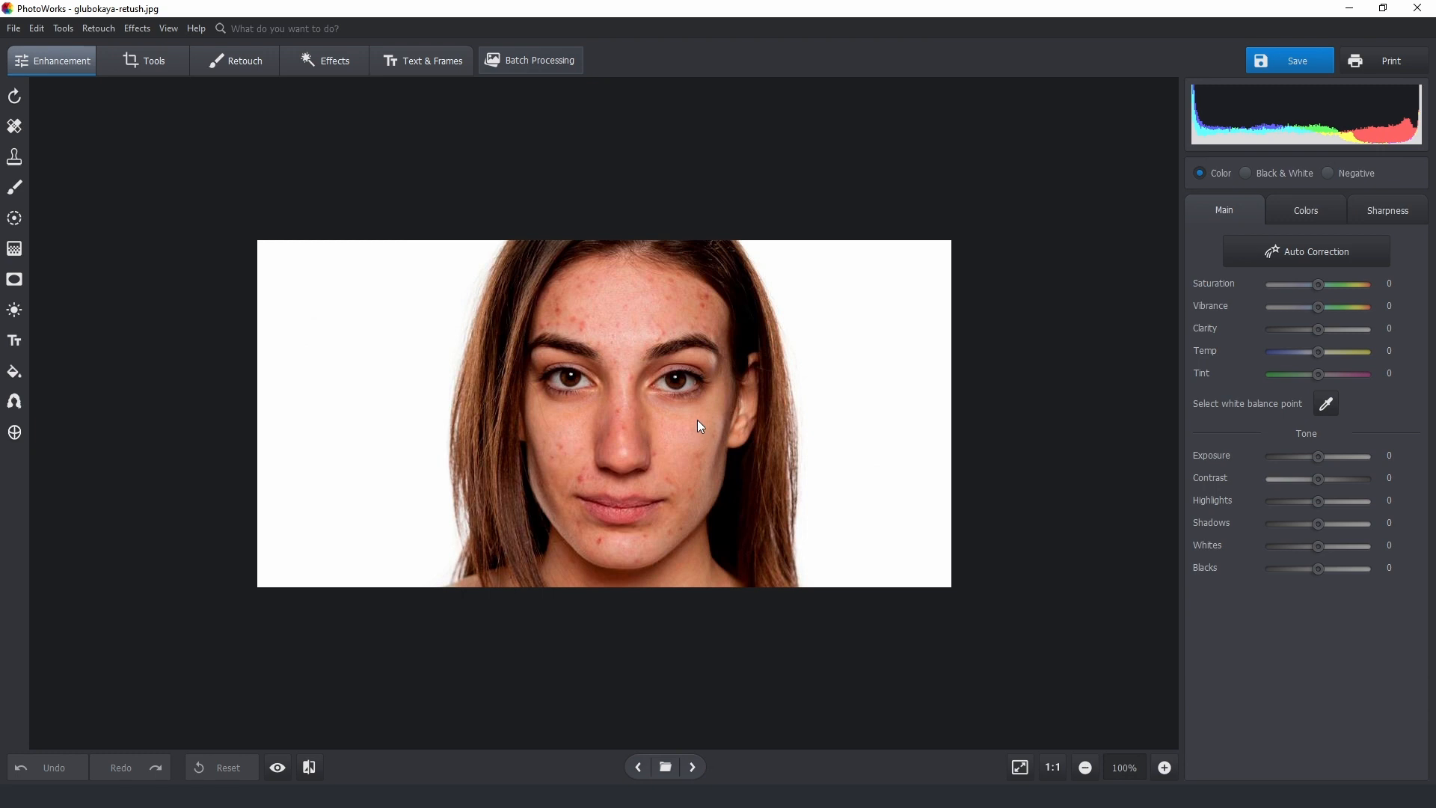
# Step: Run Skin Defects Removal from the retouching tools on the long-haired woman's acne portrait
pyautogui.click(240, 60)
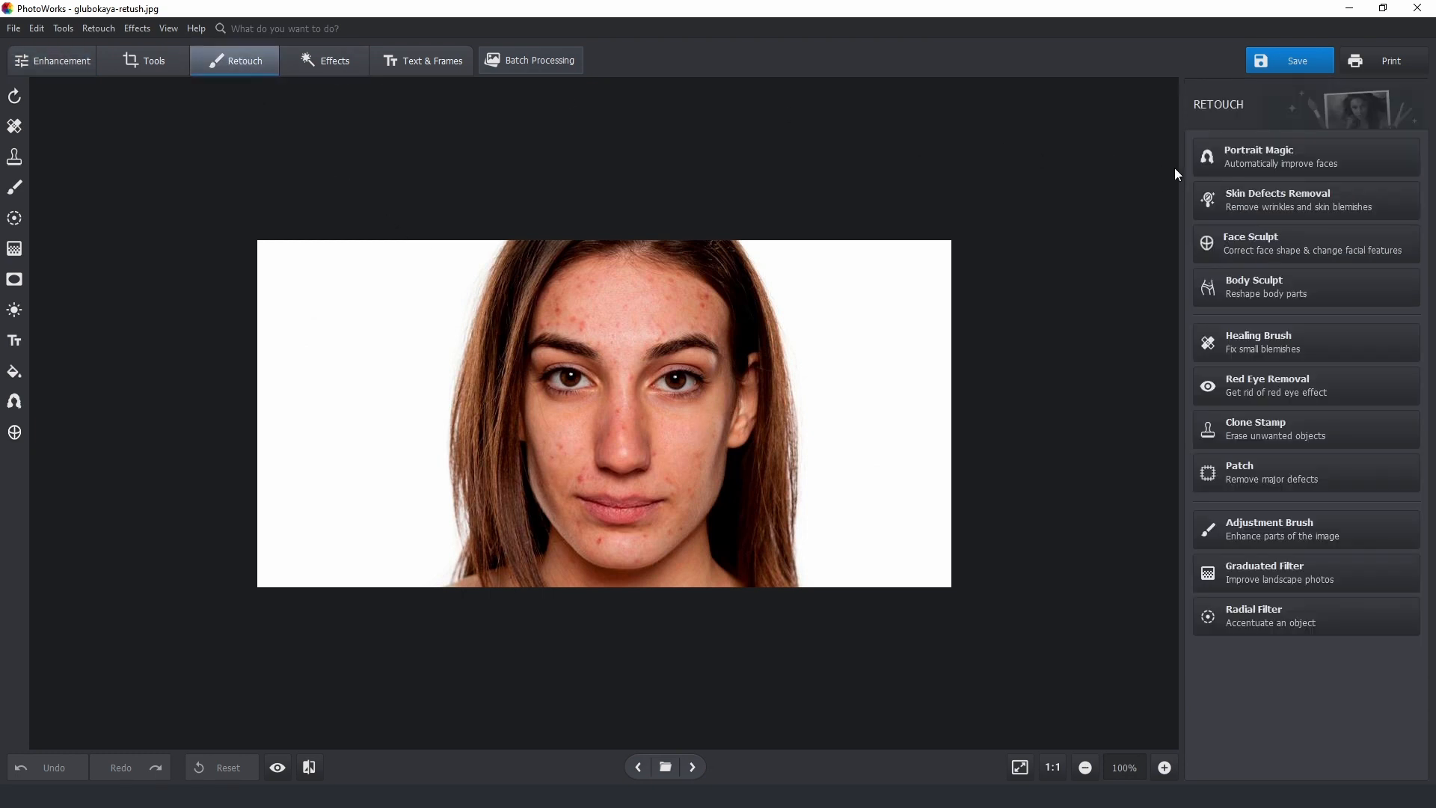
pyautogui.click(1245, 209)
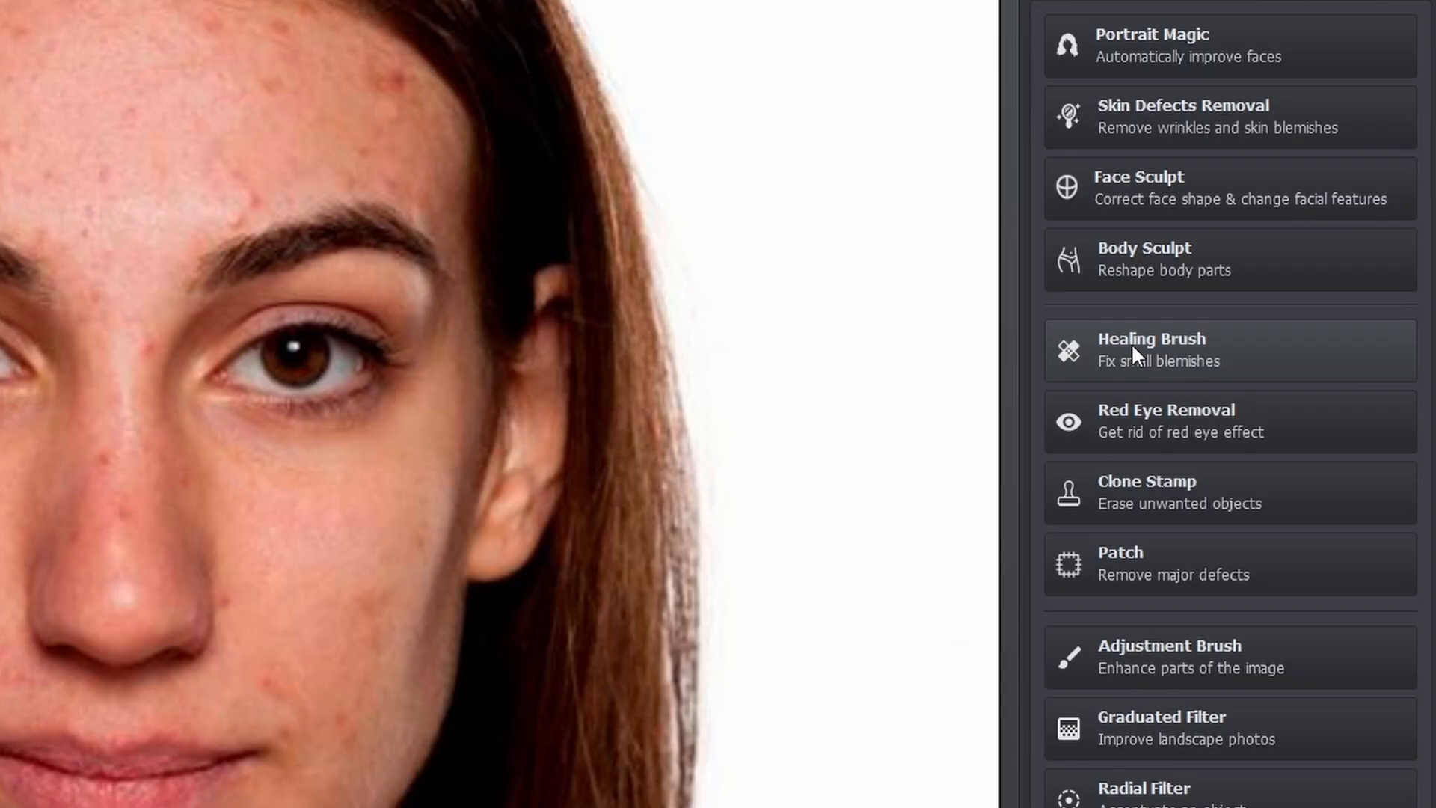
# Step: Heal the acne spots on the woman's forehead with the Healing Brush and compare the portrait before and after
pyautogui.click(1235, 341)
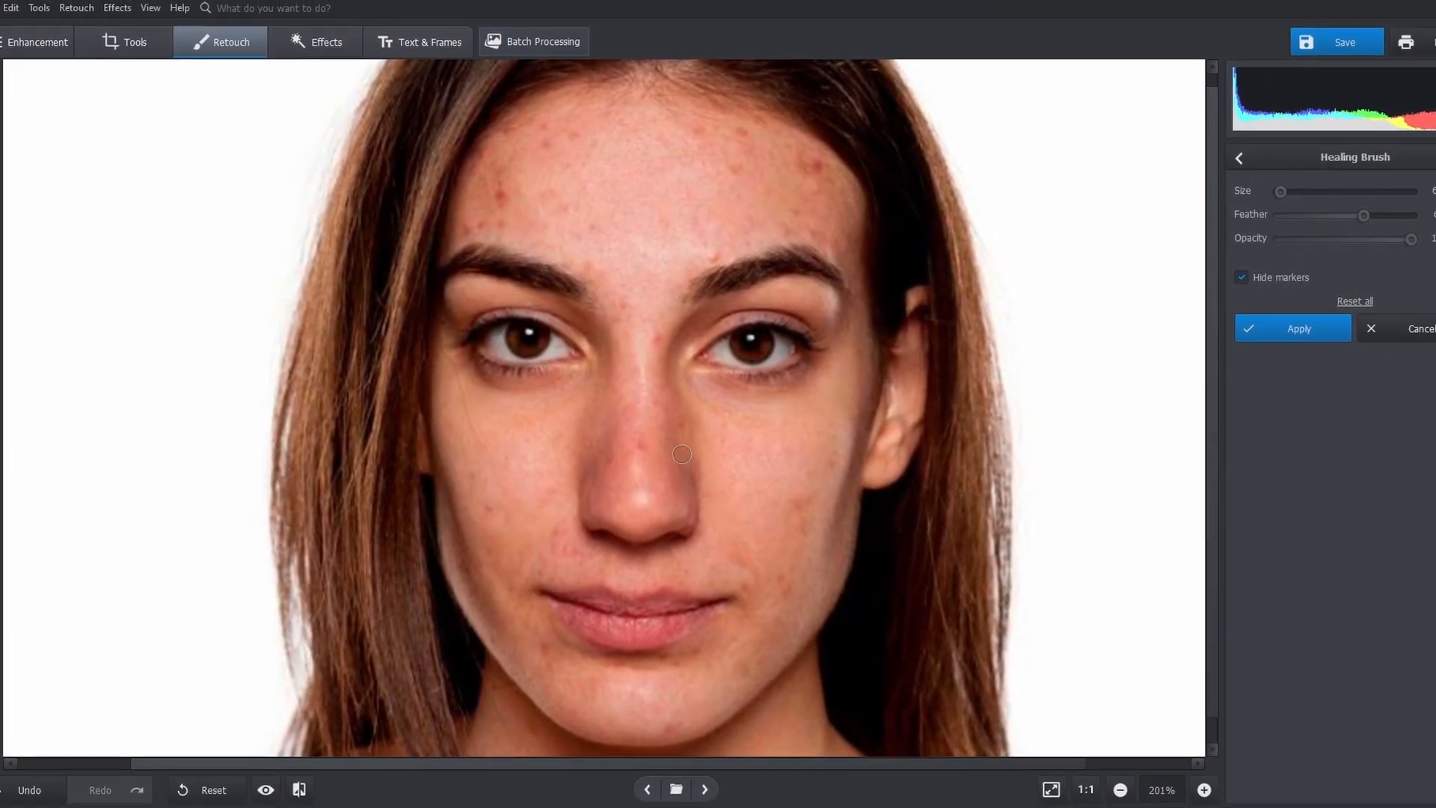
pyautogui.click(811, 167)
pyautogui.click(741, 135)
pyautogui.click(698, 135)
pyautogui.moveTo(503, 191); pyautogui.dragTo(503, 204)
pyautogui.click(468, 234)
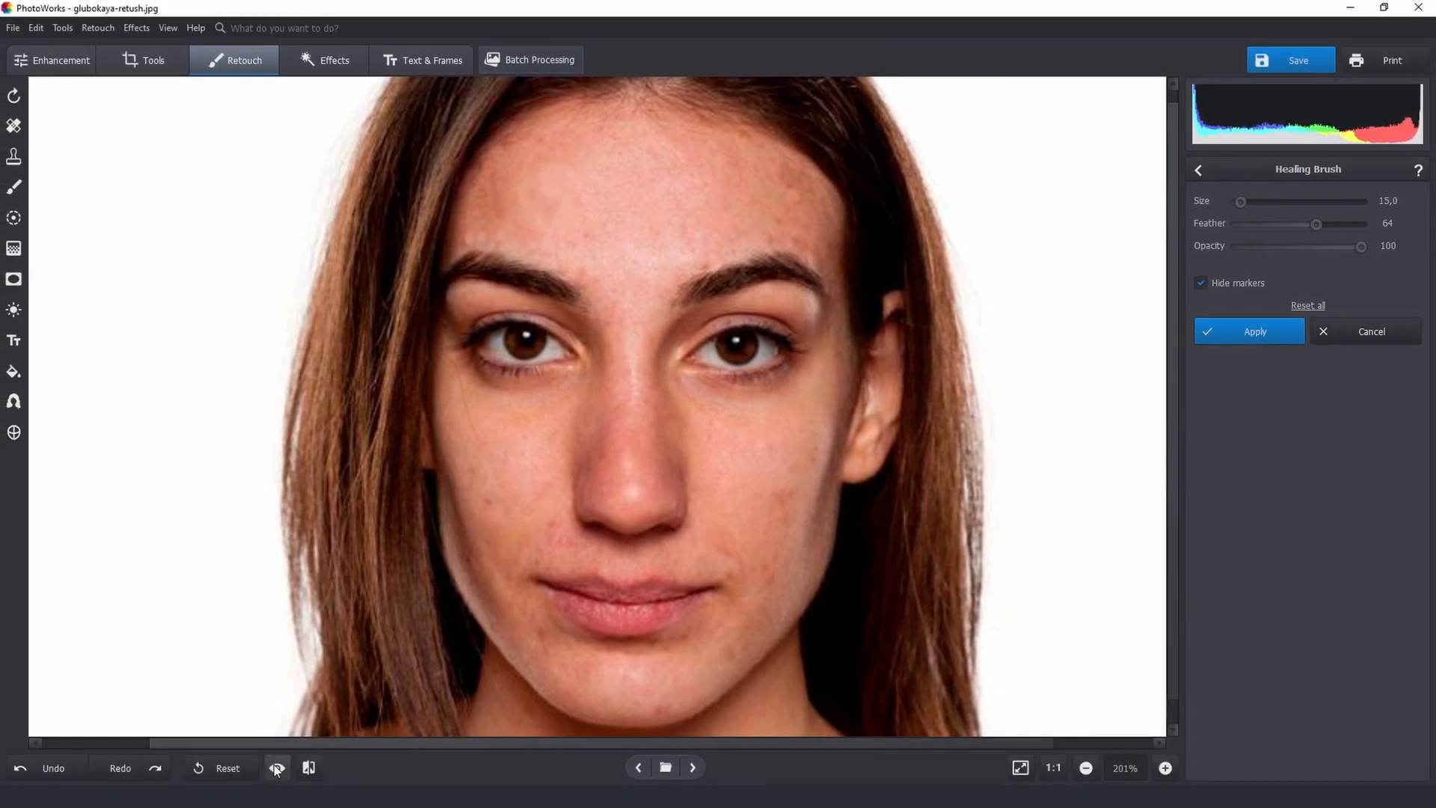
pyautogui.click(305, 776)
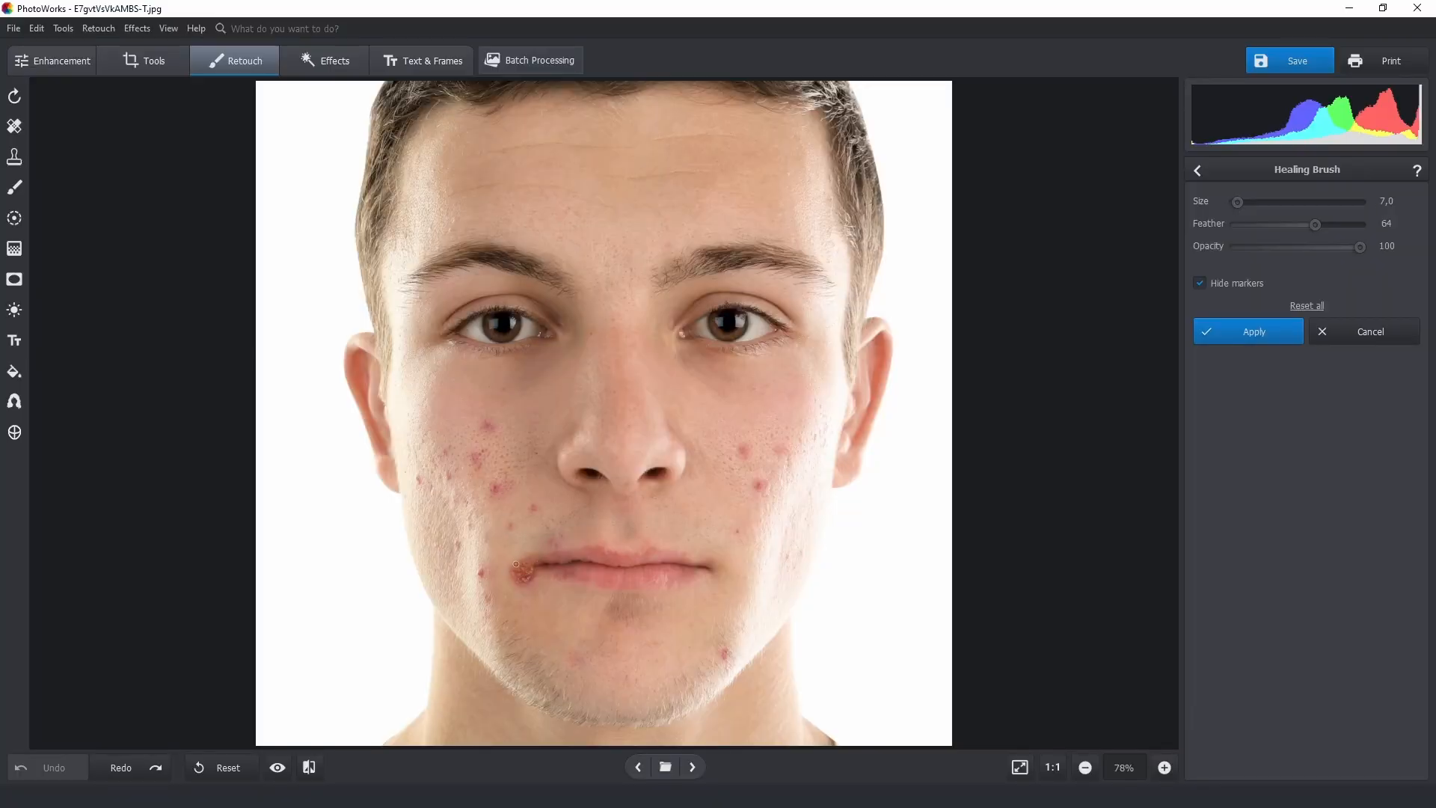
# Step: Heal the red spots on the man's cheek on the viewer's right with the Healing Brush at size 19 and feather 64
pyautogui.click(1163, 775)
pyautogui.click(1162, 775)
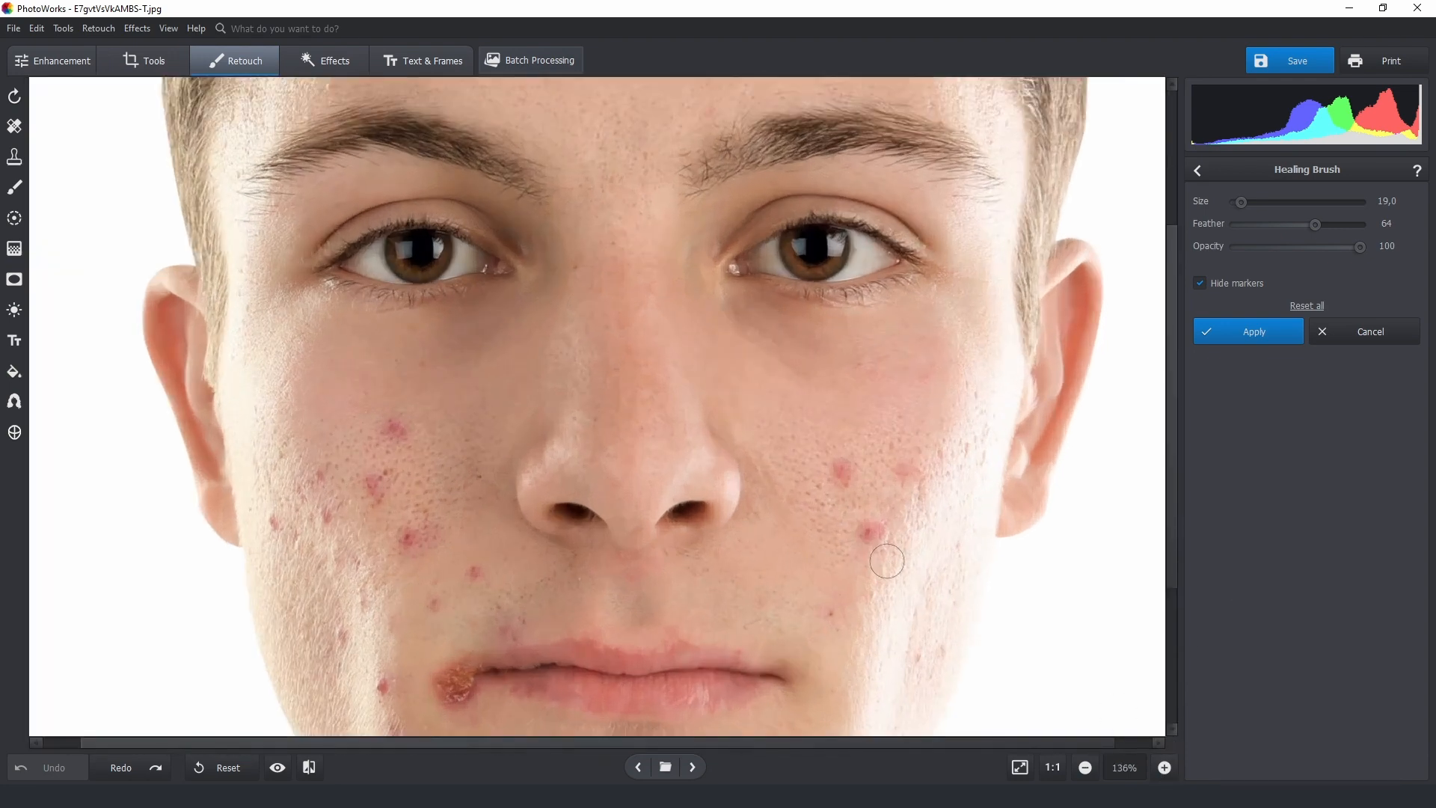
pyautogui.click(837, 466)
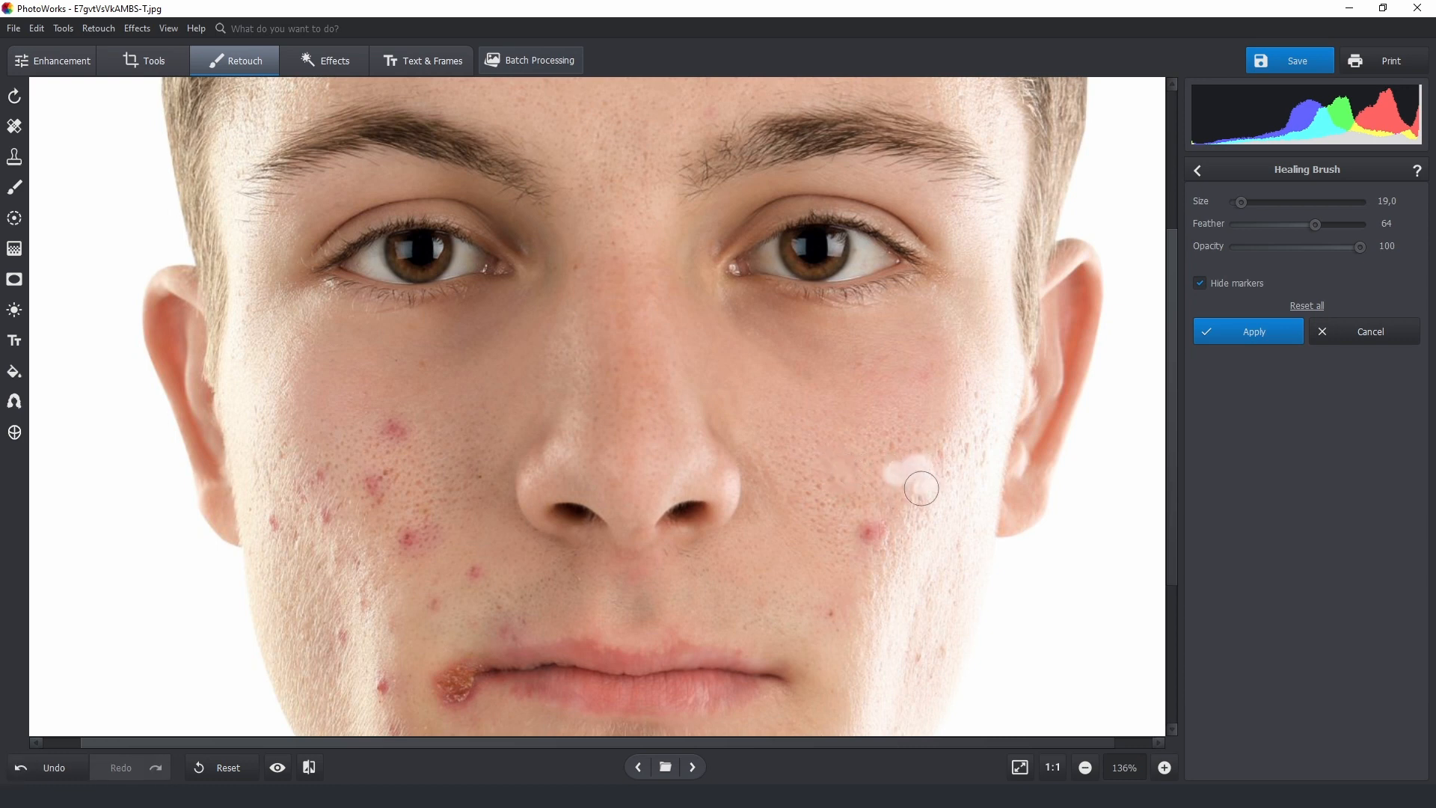
pyautogui.moveTo(920, 496); pyautogui.dragTo(919, 508)
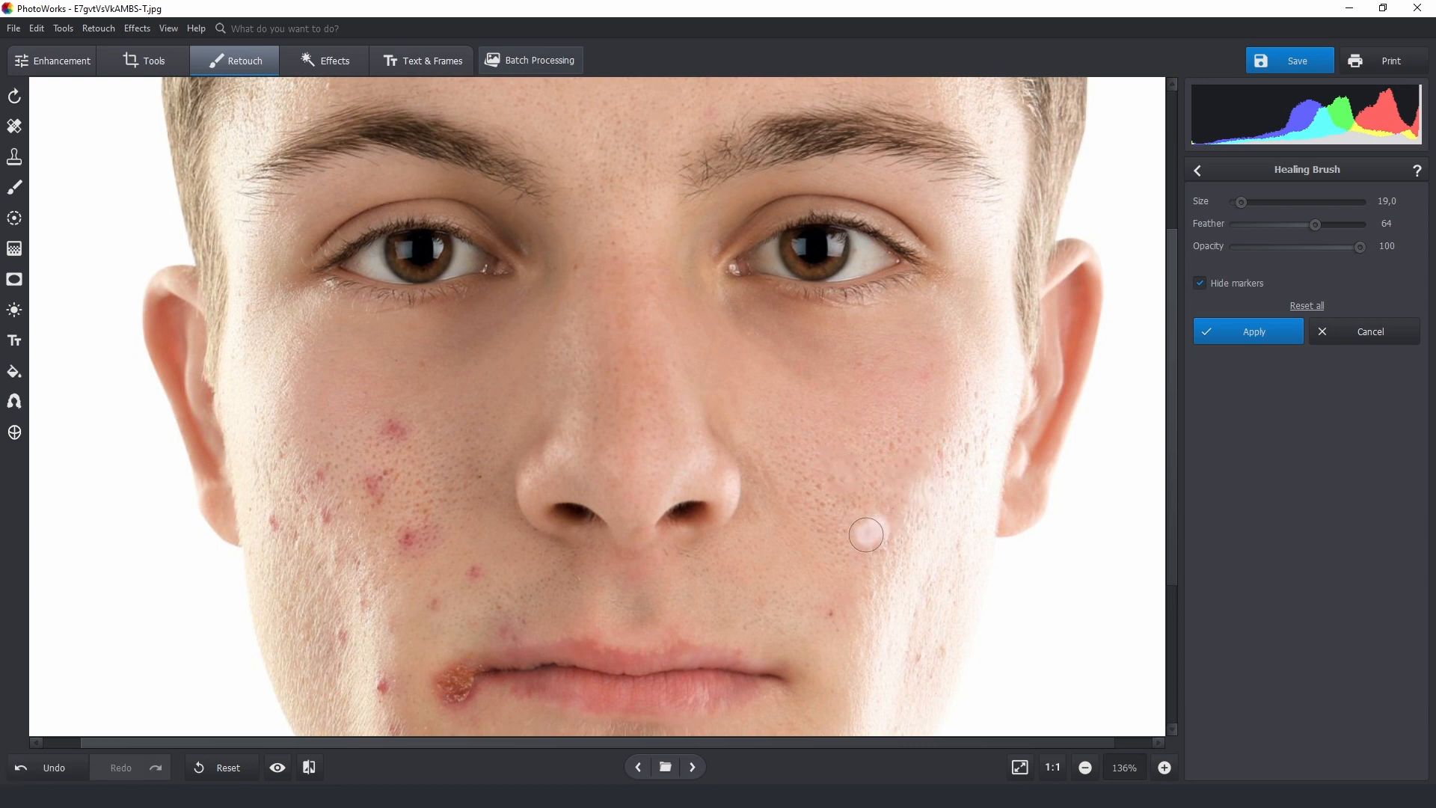
pyautogui.moveTo(875, 541); pyautogui.dragTo(873, 543)
# Step: Heal the acne spots on the man's other cheek, from below the eye down to the jaw
pyautogui.moveTo(406, 439); pyautogui.dragTo(408, 441)
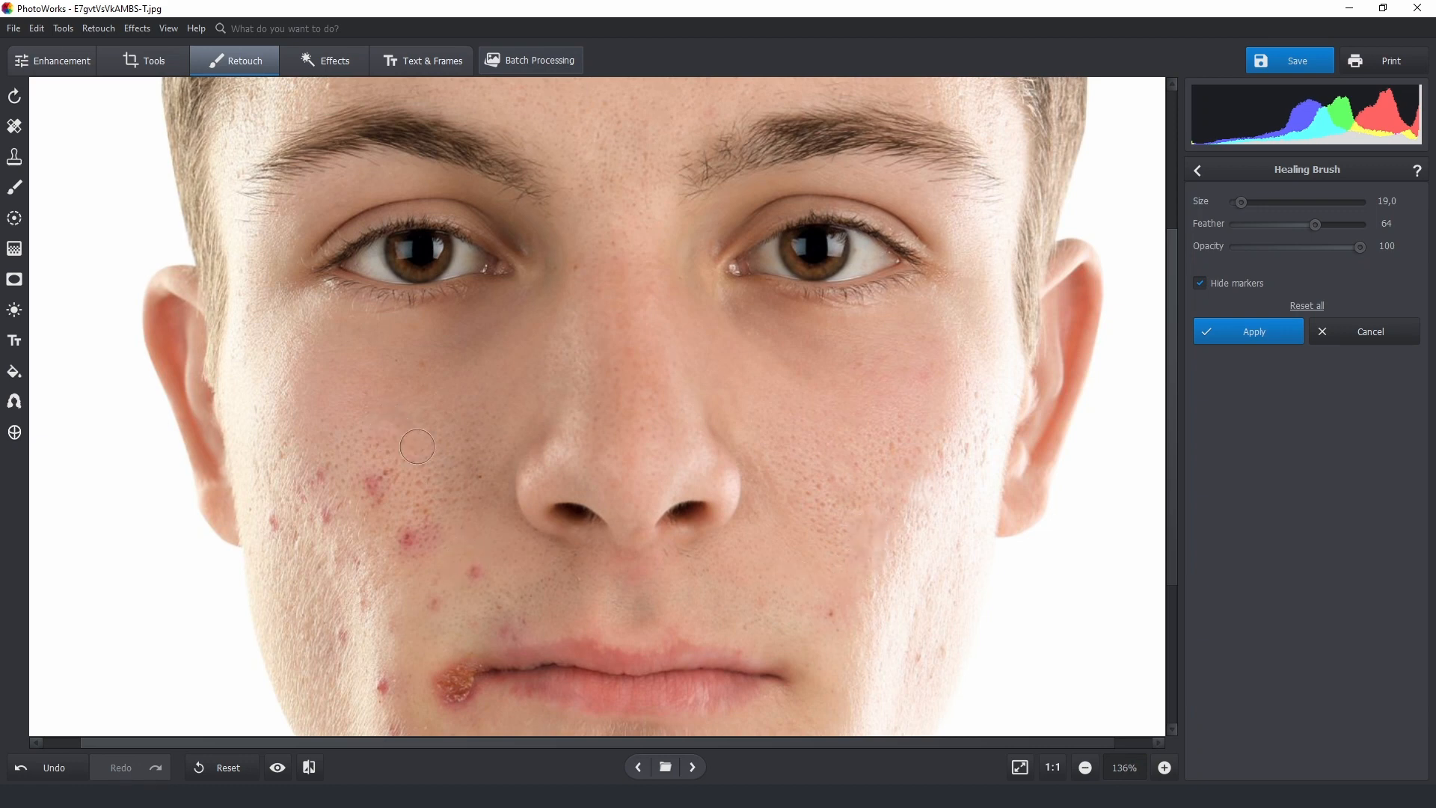
pyautogui.click(377, 485)
pyautogui.click(474, 572)
pyautogui.click(436, 603)
pyautogui.click(324, 514)
pyautogui.click(274, 523)
pyautogui.click(382, 685)
pyautogui.moveTo(413, 532); pyautogui.dragTo(427, 538)
# Step: Heal the sore at the corner of the man's mouth with the Healing Brush and apply the healing
pyautogui.scroll(-3, 425, 540)
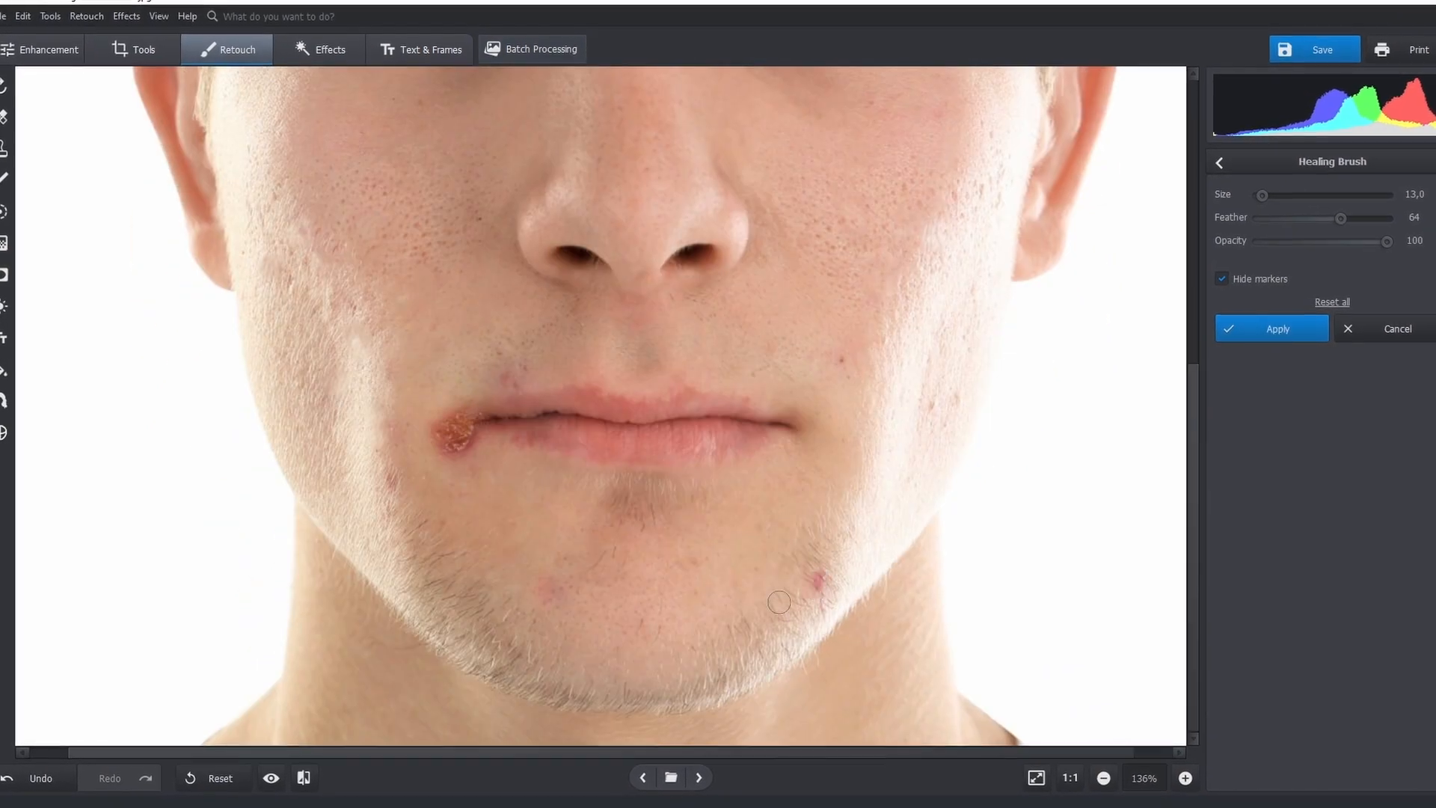
pyautogui.click(446, 423)
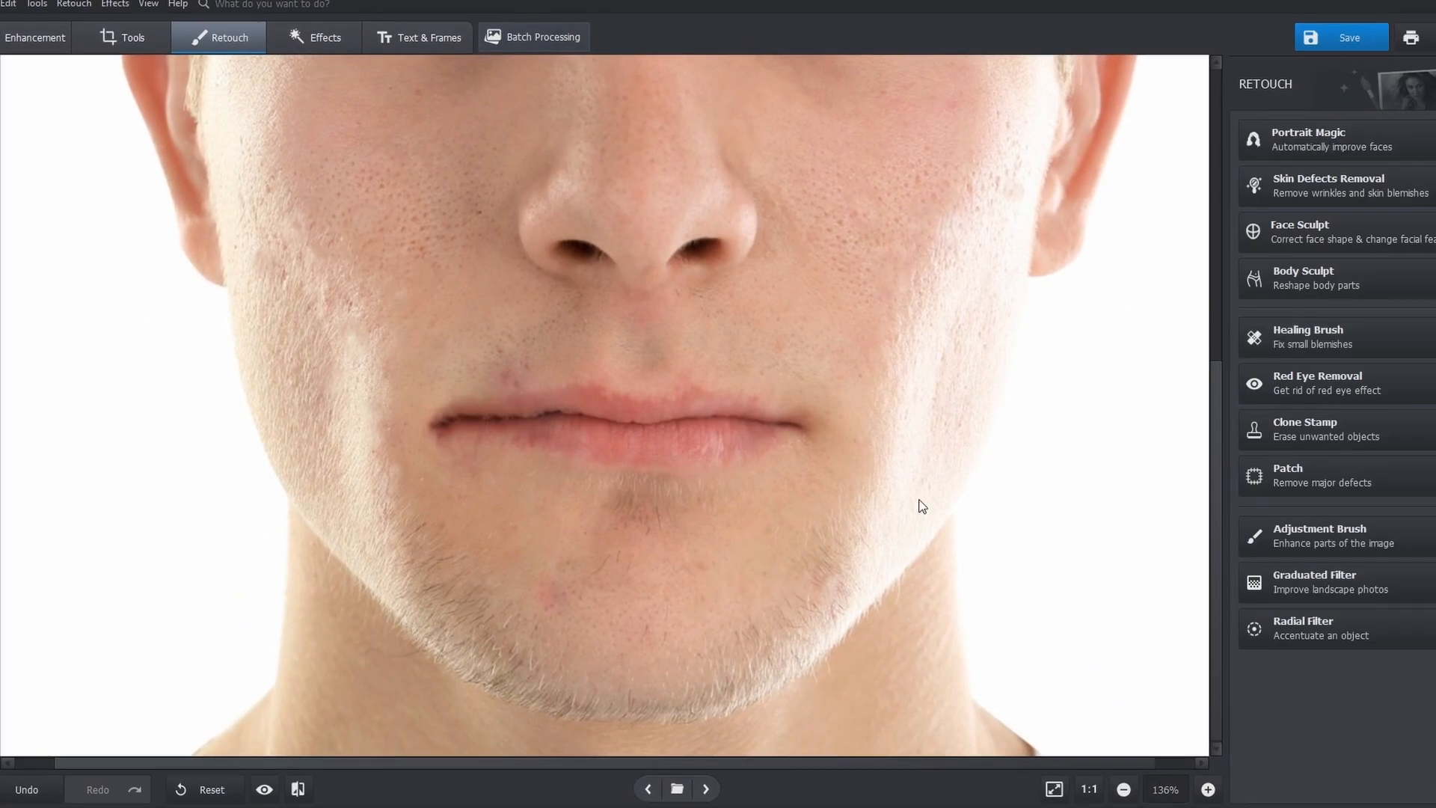
# Step: Smooth the man's skin with Skin Defects Removal by raising the amount past mid-range, and apply it
pyautogui.click(1305, 188)
pyautogui.click(1049, 786)
pyautogui.moveTo(1282, 190); pyautogui.dragTo(1345, 190)
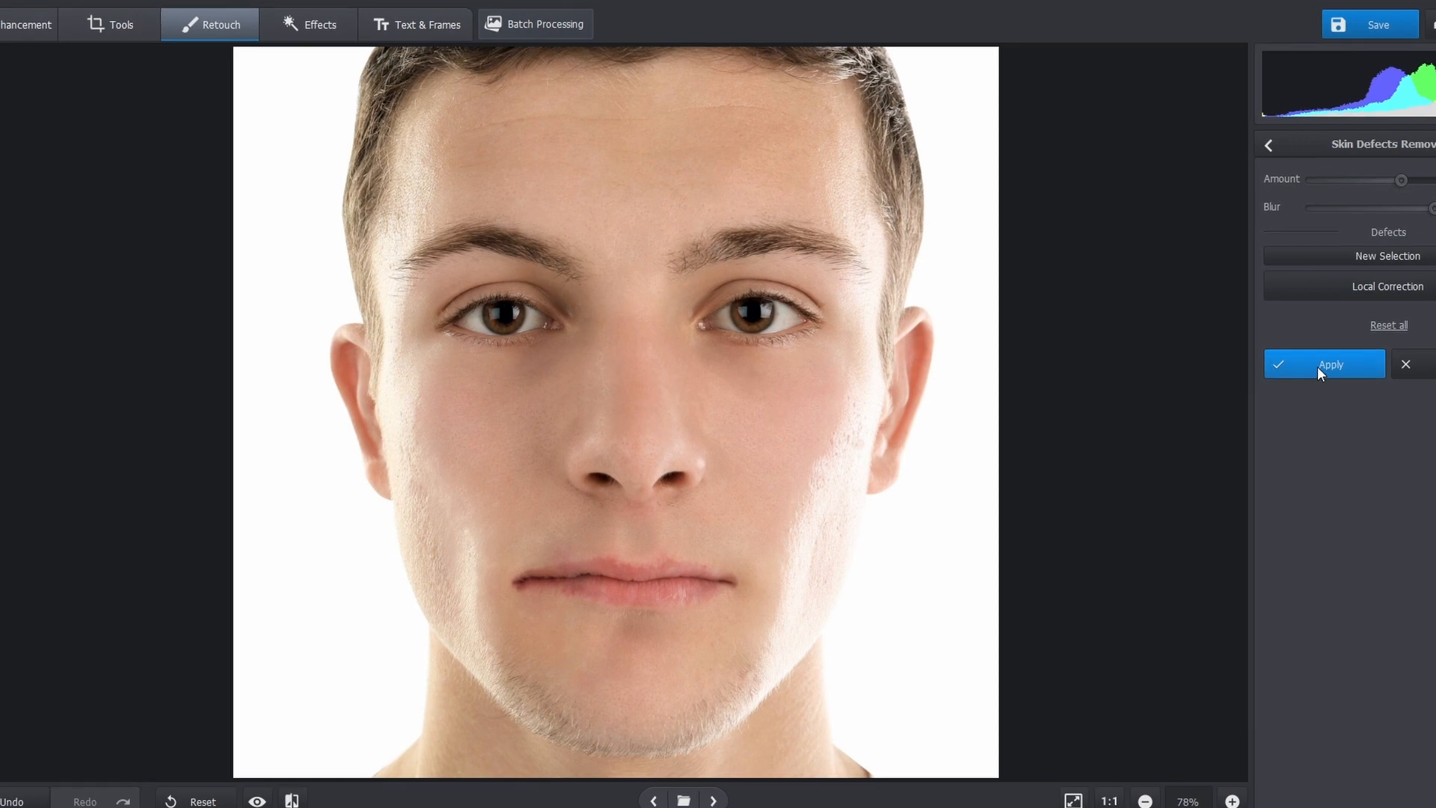
pyautogui.click(1317, 366)
# Step: Toggle between the original and the retouched portrait of the man to compare them
pyautogui.click(260, 801)
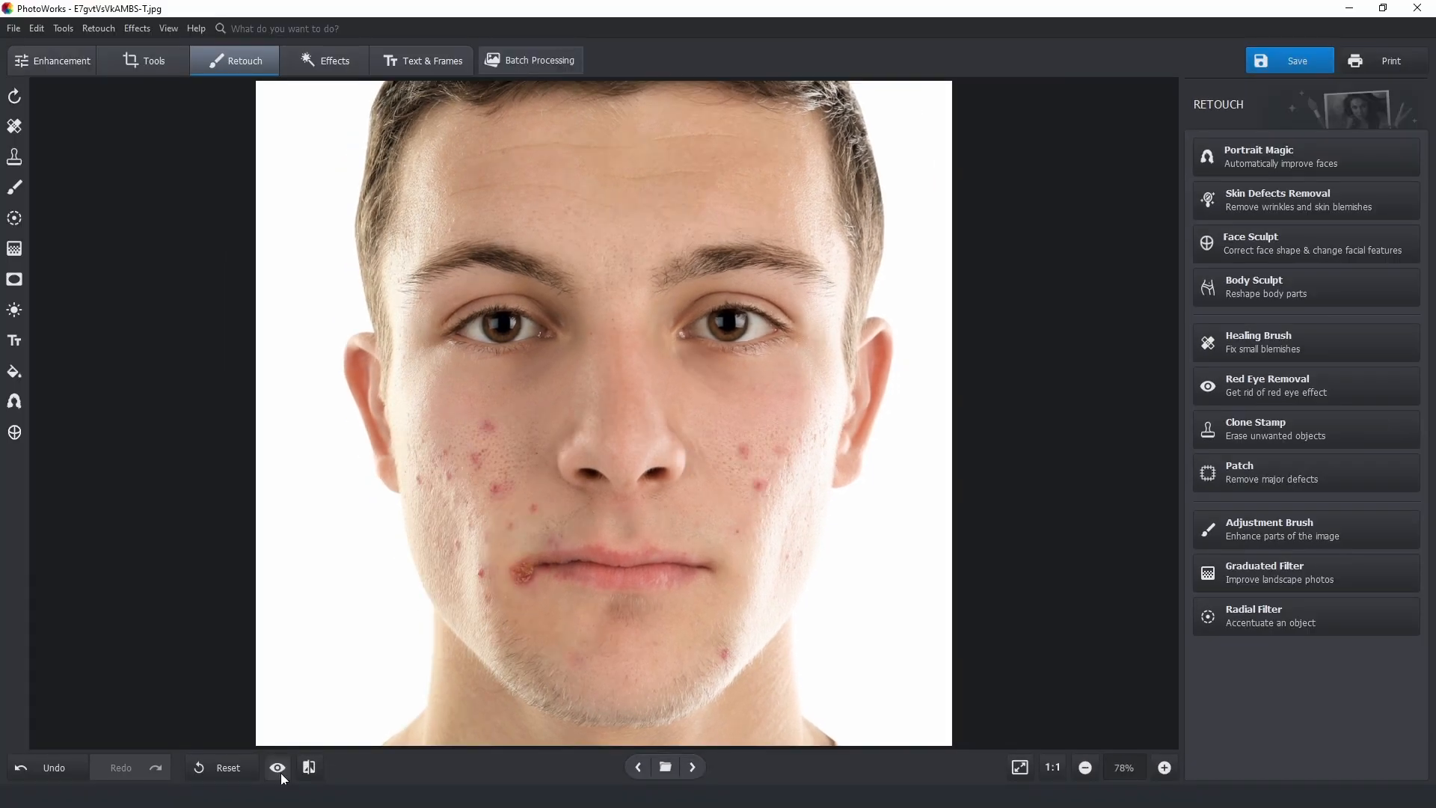
pyautogui.click(280, 772)
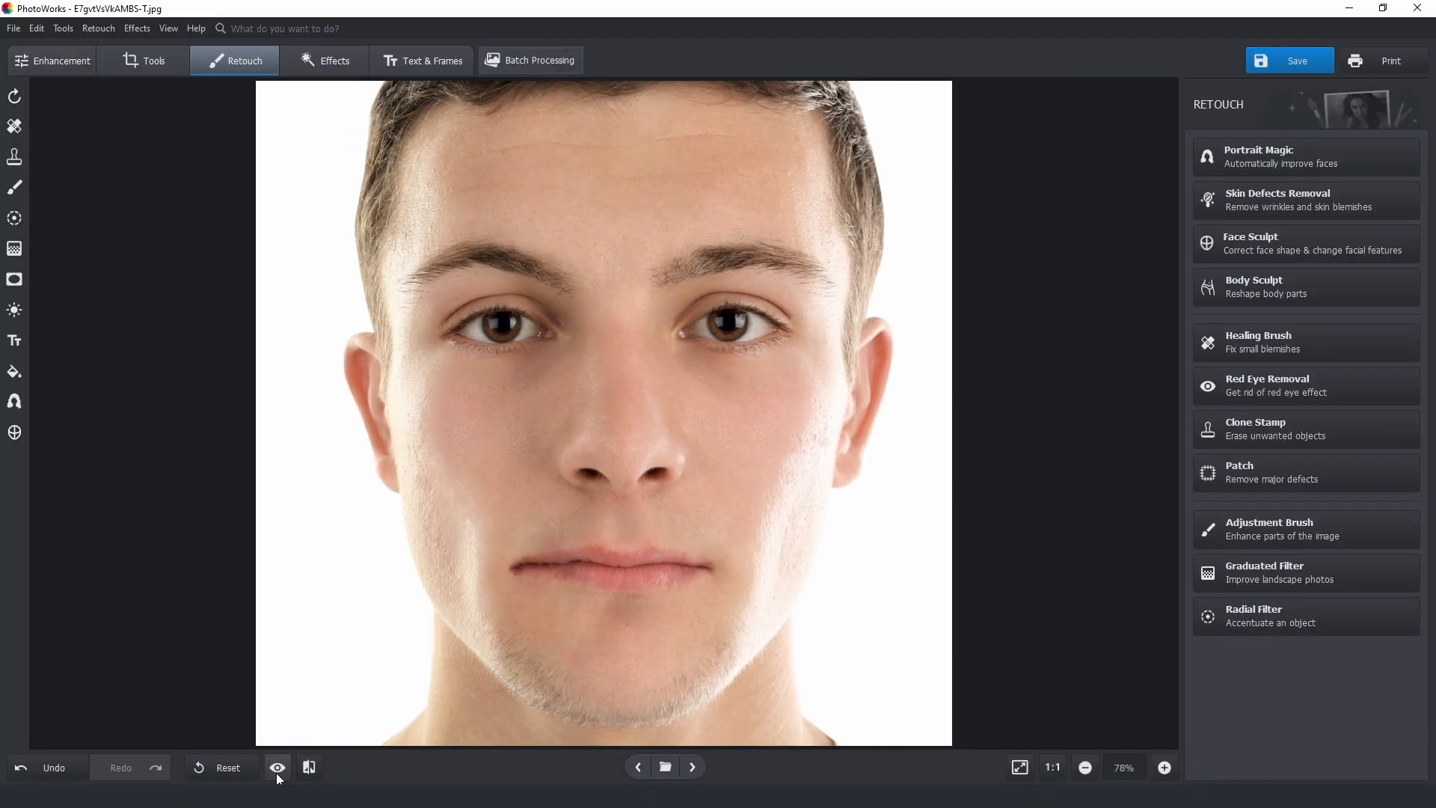
pyautogui.click(276, 774)
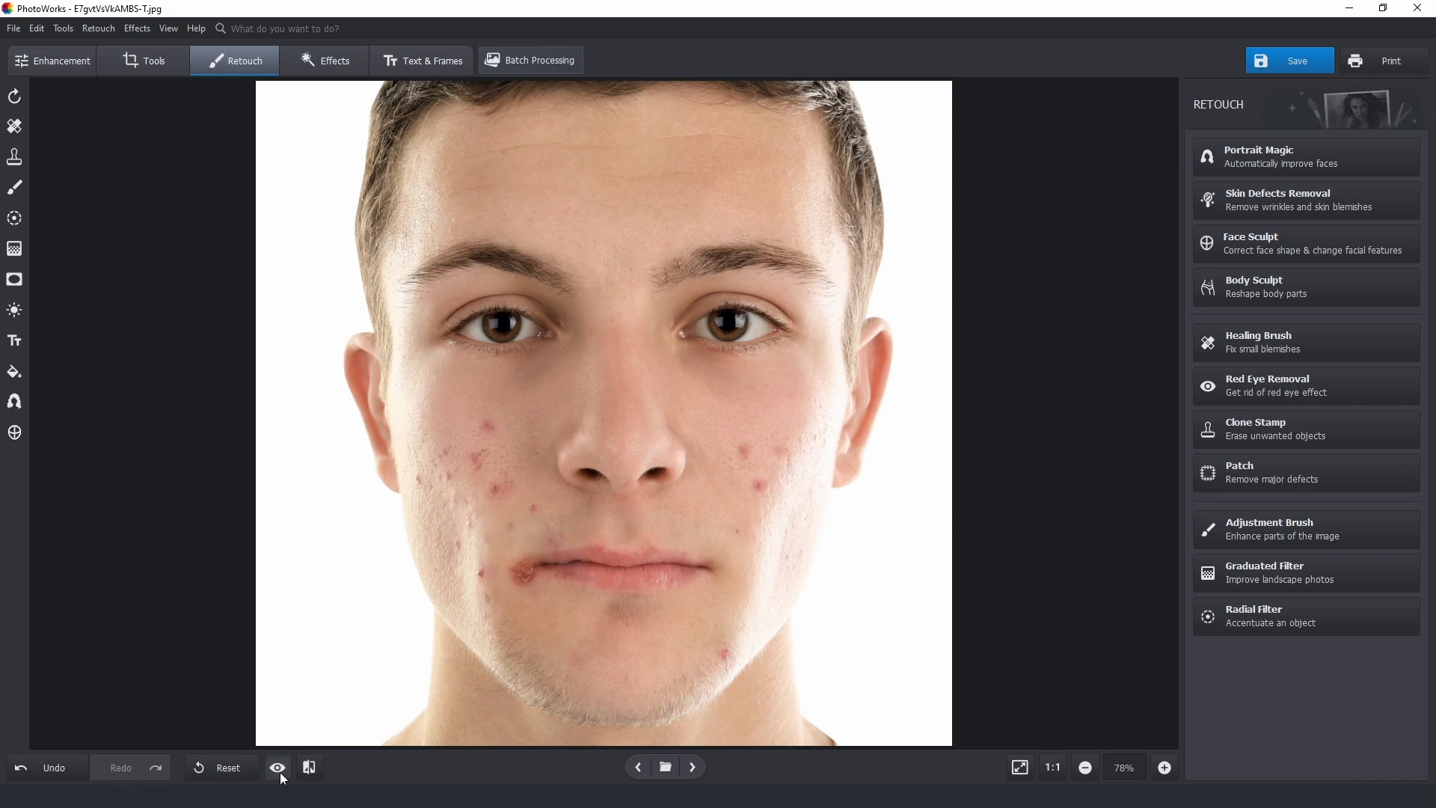